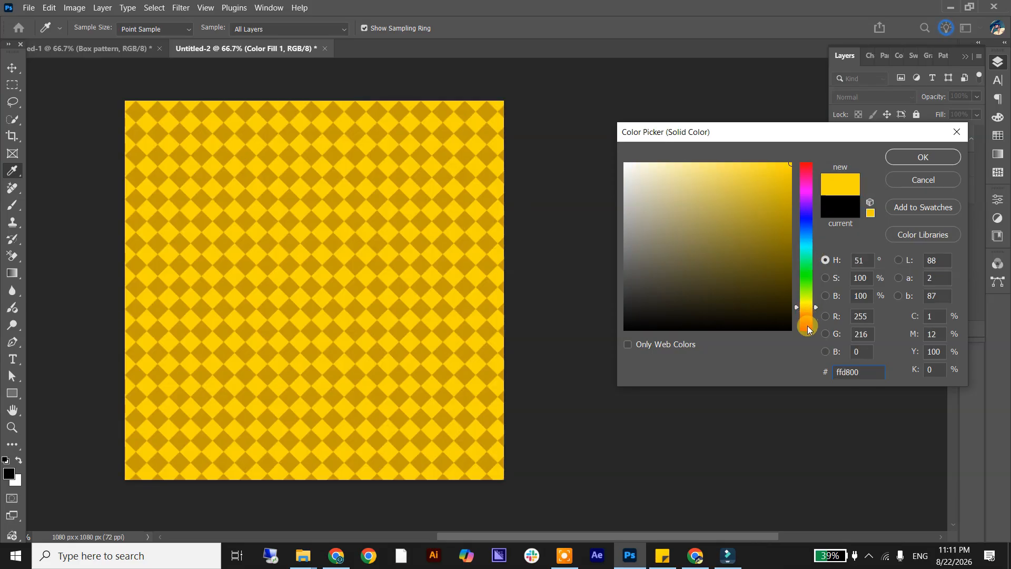
click(807, 325)
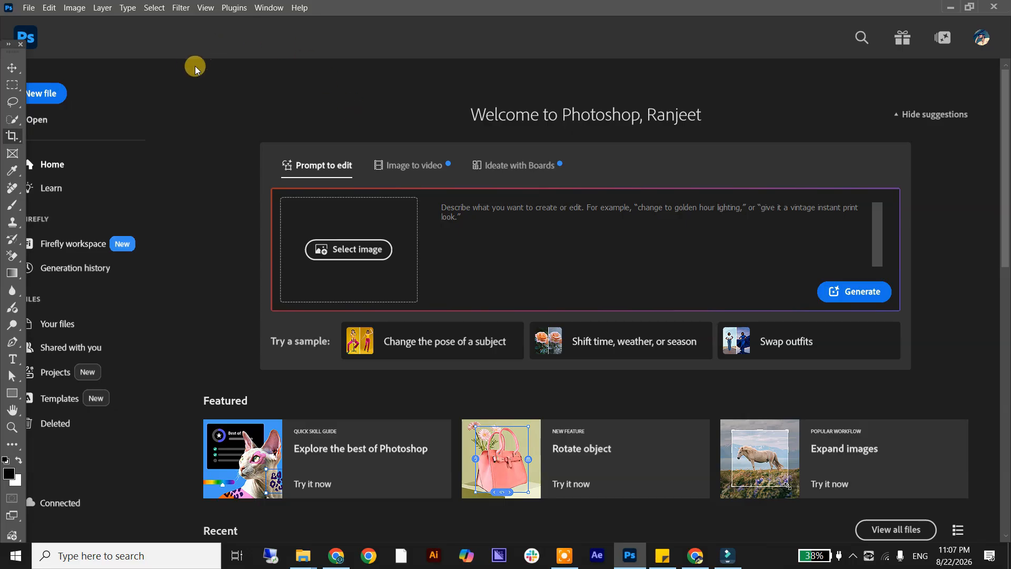
Create a new 1080 x 1080 px RGB document at 72 pixels/inch with a white background.
click(28, 8)
click(32, 22)
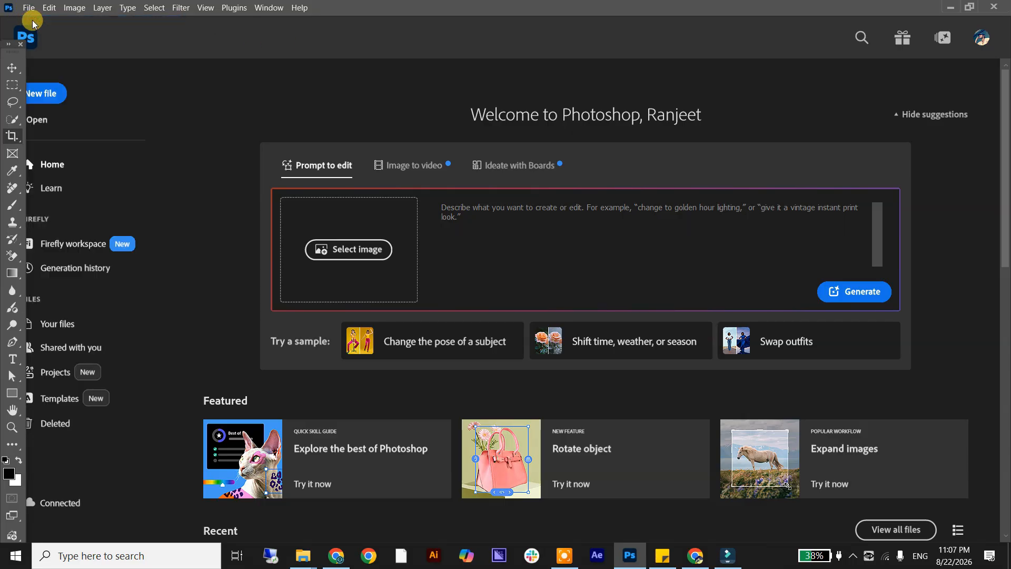
click(628, 142)
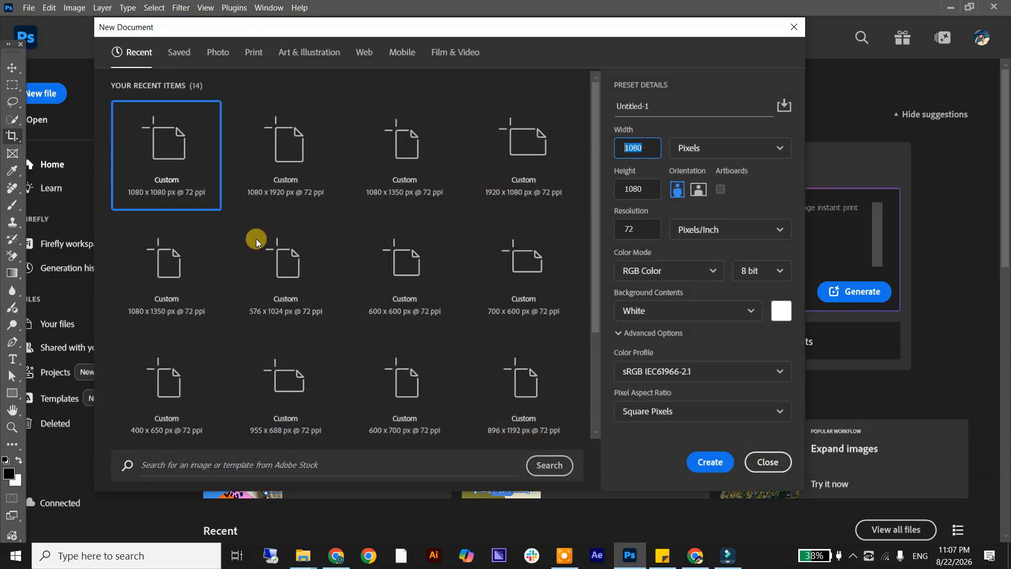
double_click(630, 146)
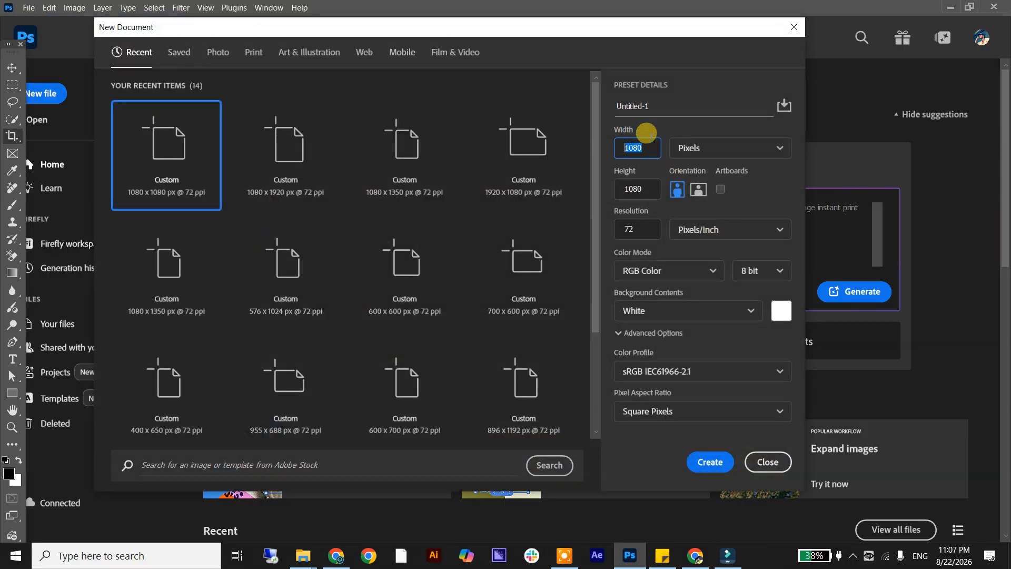
click(710, 462)
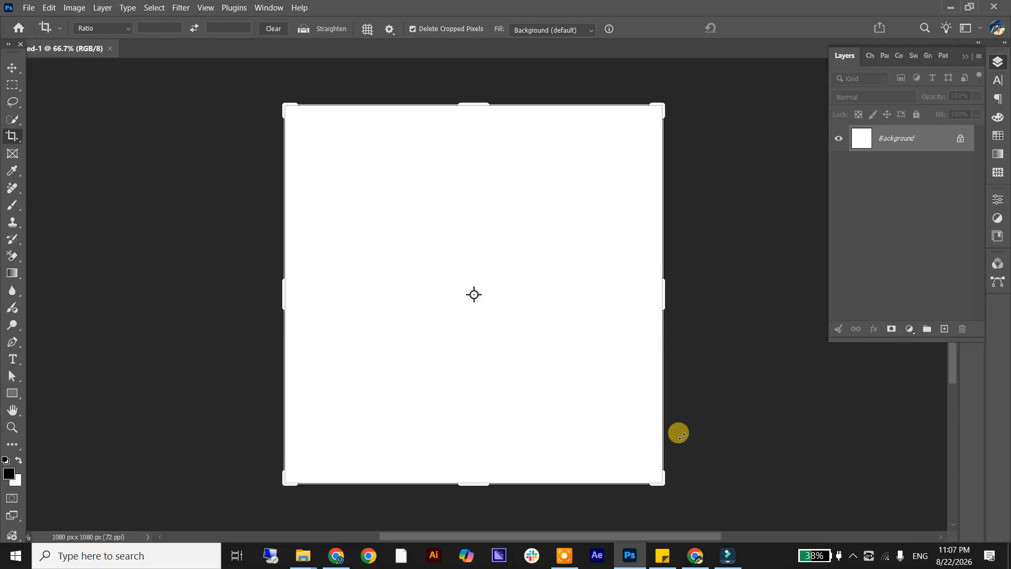
Draw a golden 90 x 90 px square near the canvas's upper-left corner and rotate it 45° into a diamond.
click(12, 68)
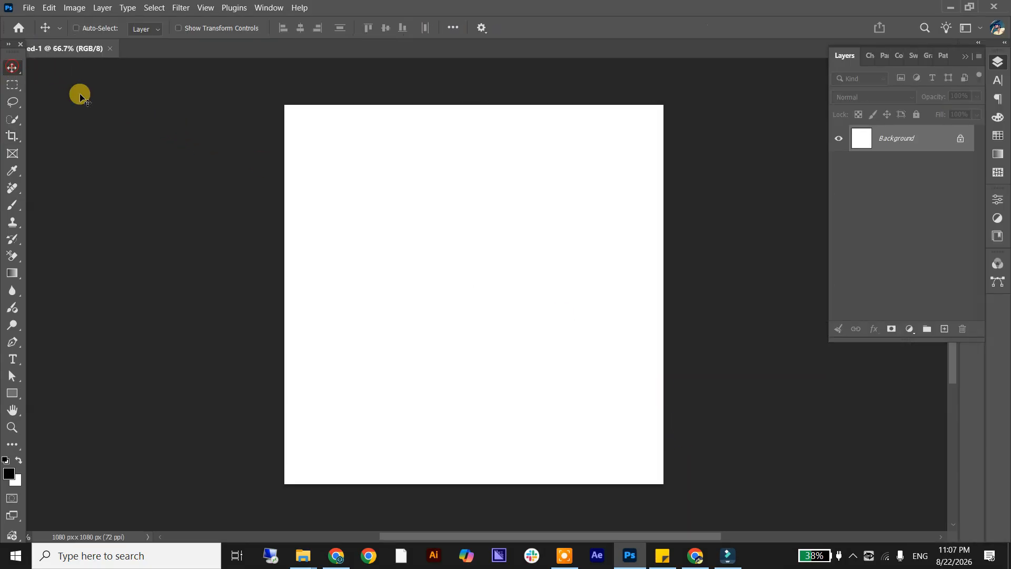
click(11, 394)
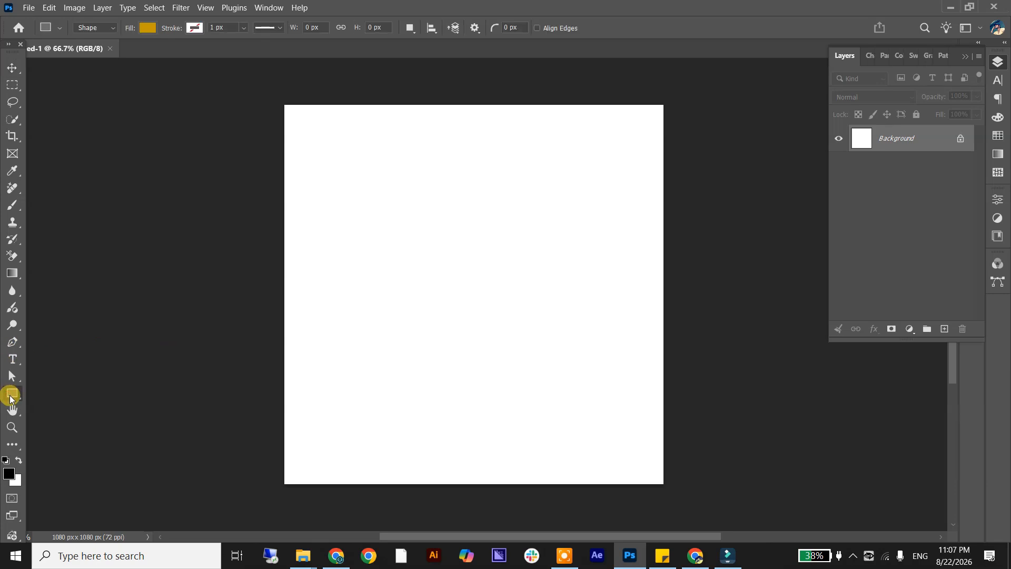
right_click(10, 397)
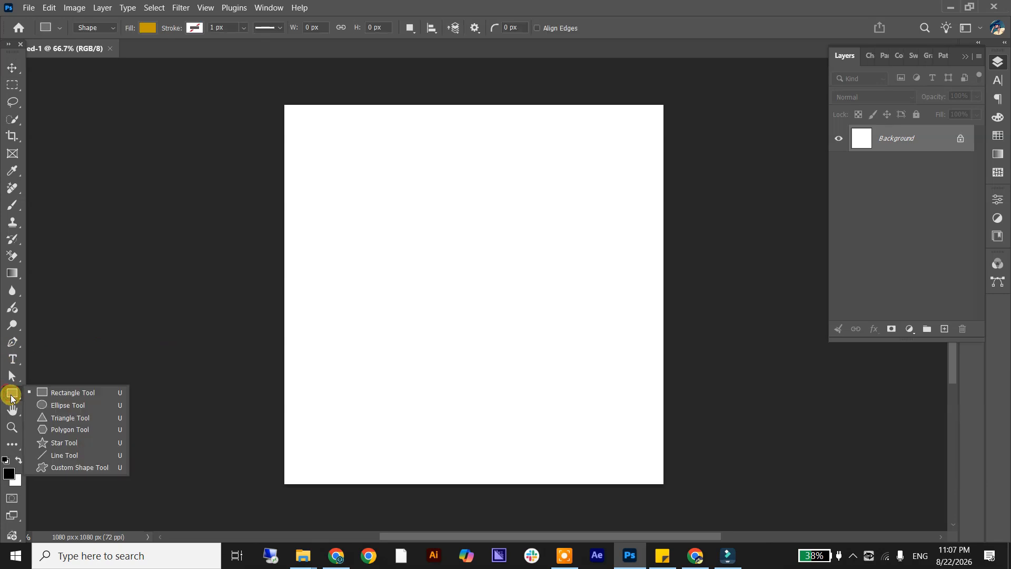
click(83, 393)
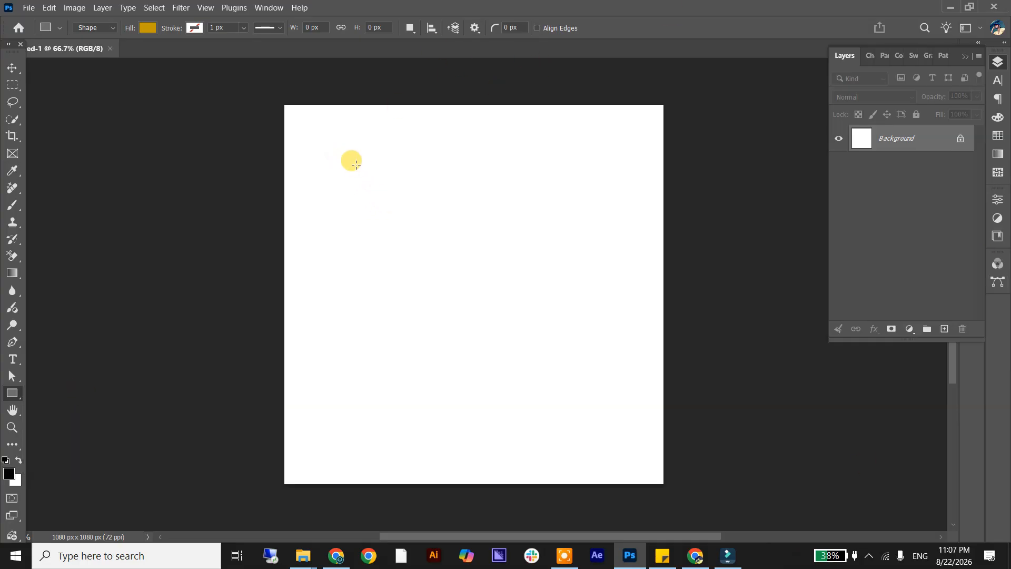
drag(350, 160, 366, 182)
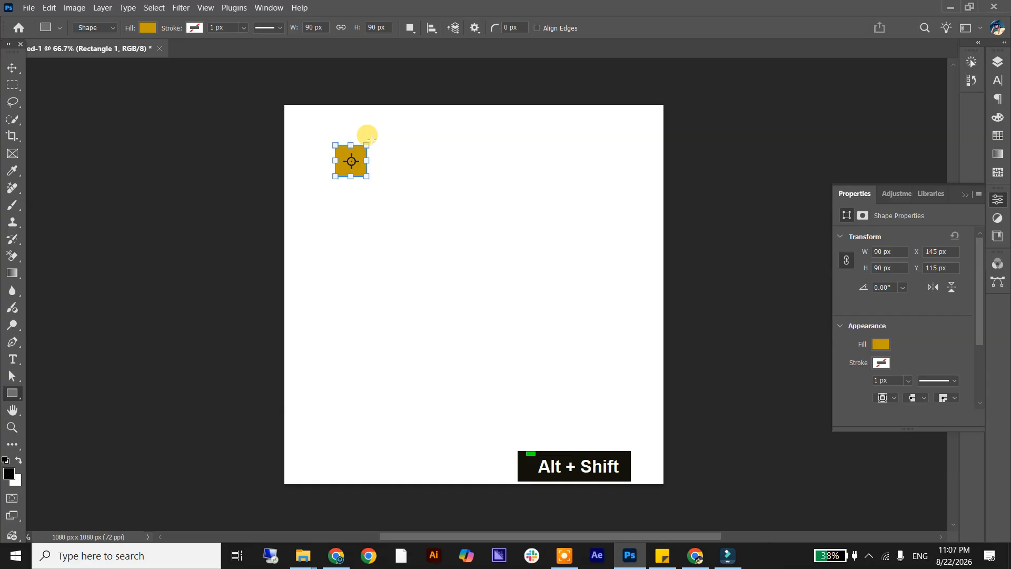
drag(369, 133, 385, 159)
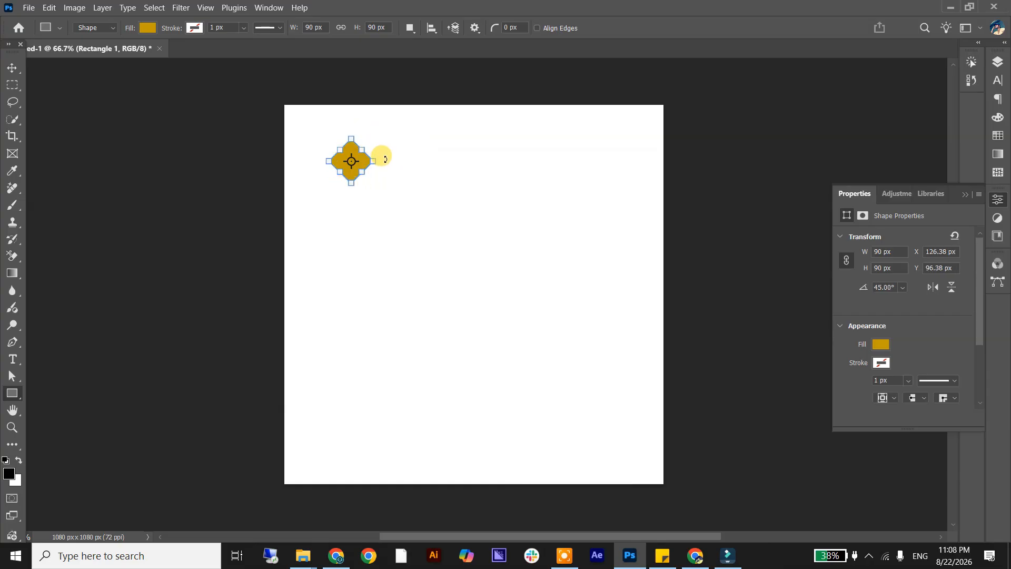
Duplicate the diamond horizontally to its right so that the two shapes touch corner to corner.
click(11, 68)
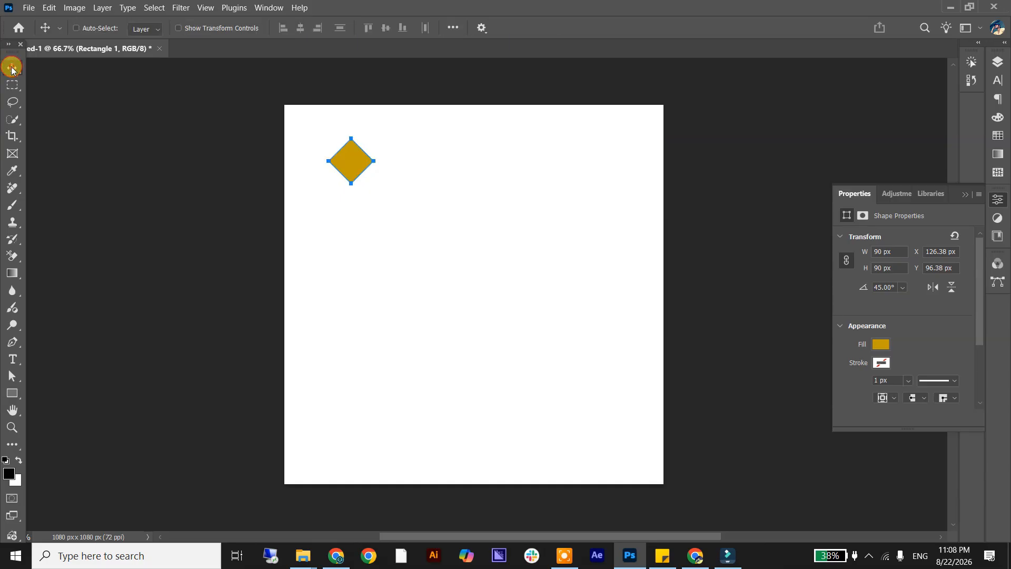
click(464, 148)
drag(350, 162, 400, 183)
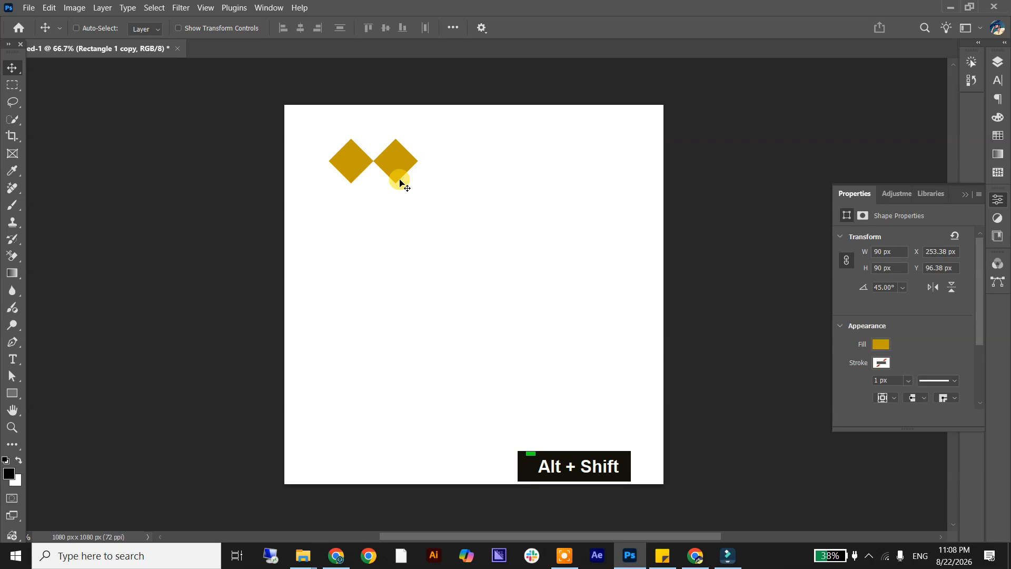
Duplicate both diamonds straight down so that the four shapes form a two-by-two block touching at the corners.
click(996, 63)
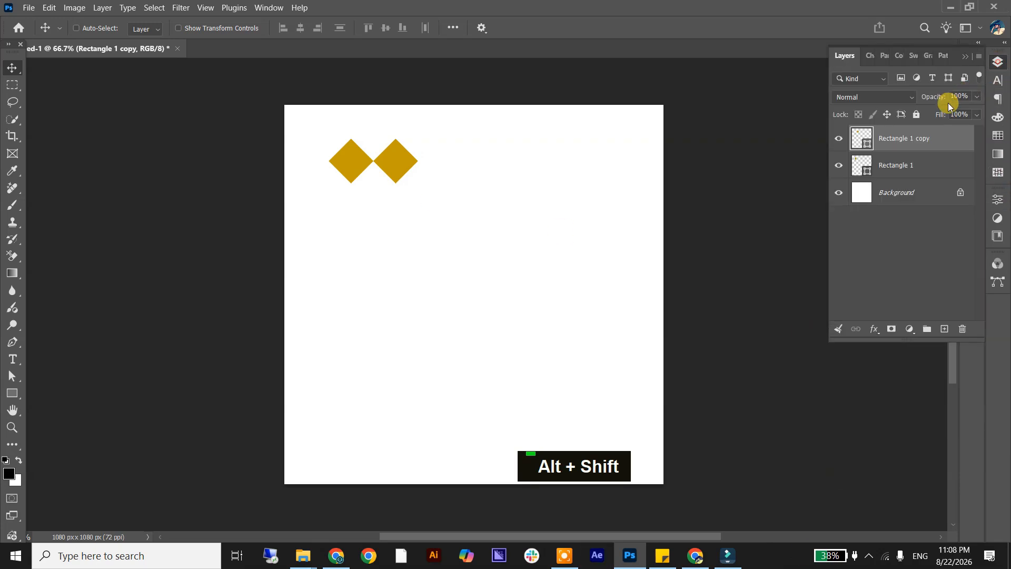
shift+click(930, 163)
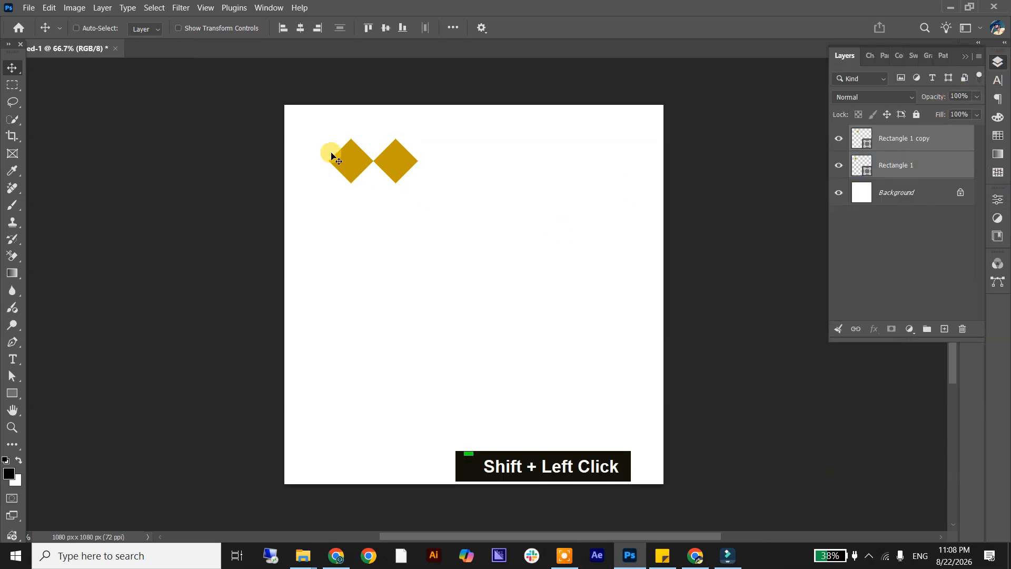
drag(394, 165, 391, 212)
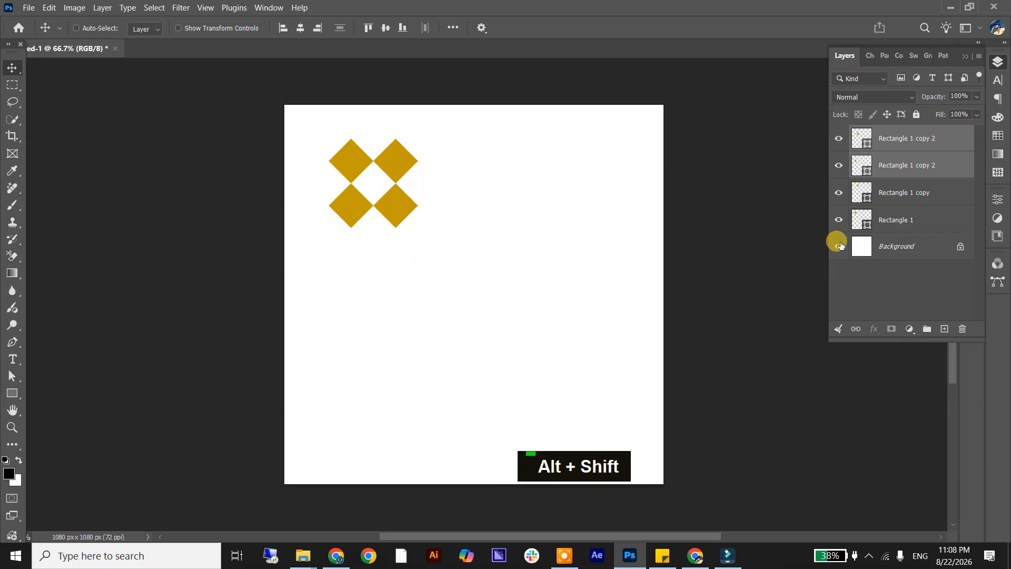
Group the four diamond shape layers.
click(907, 217)
shift+click(923, 150)
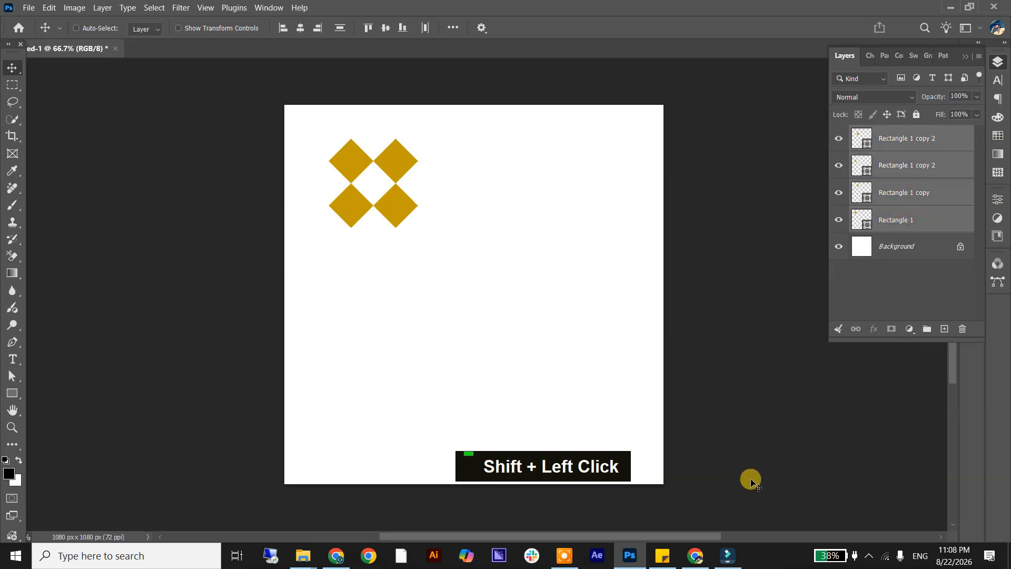
key(ctrl+g)
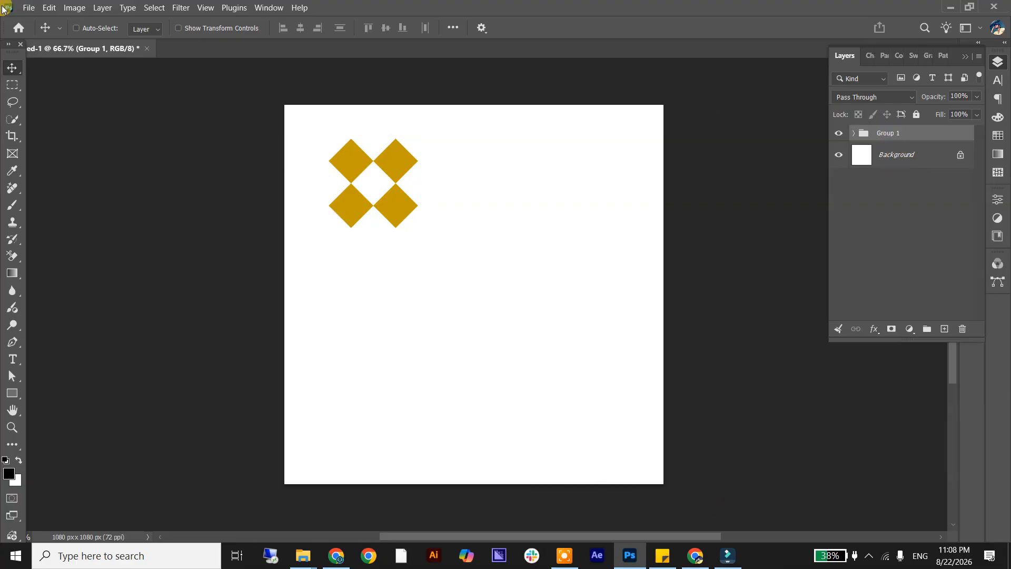
click(49, 9)
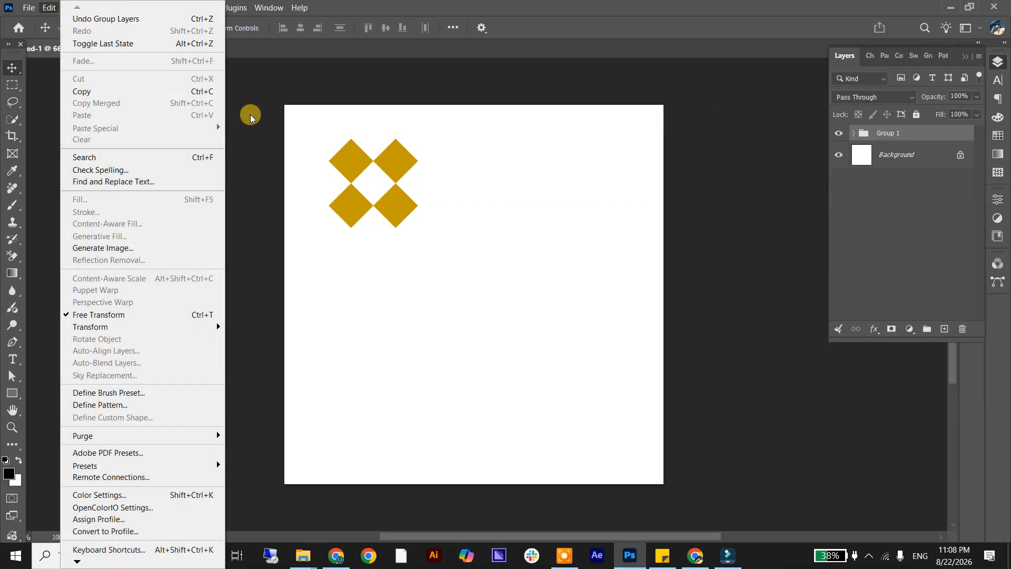
mouse_move(100, 10)
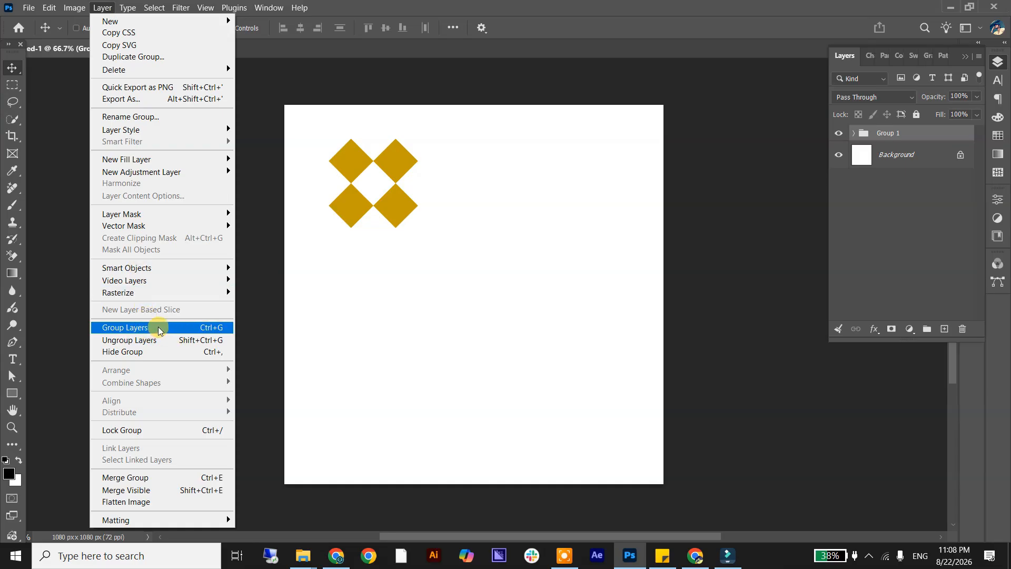
click(263, 246)
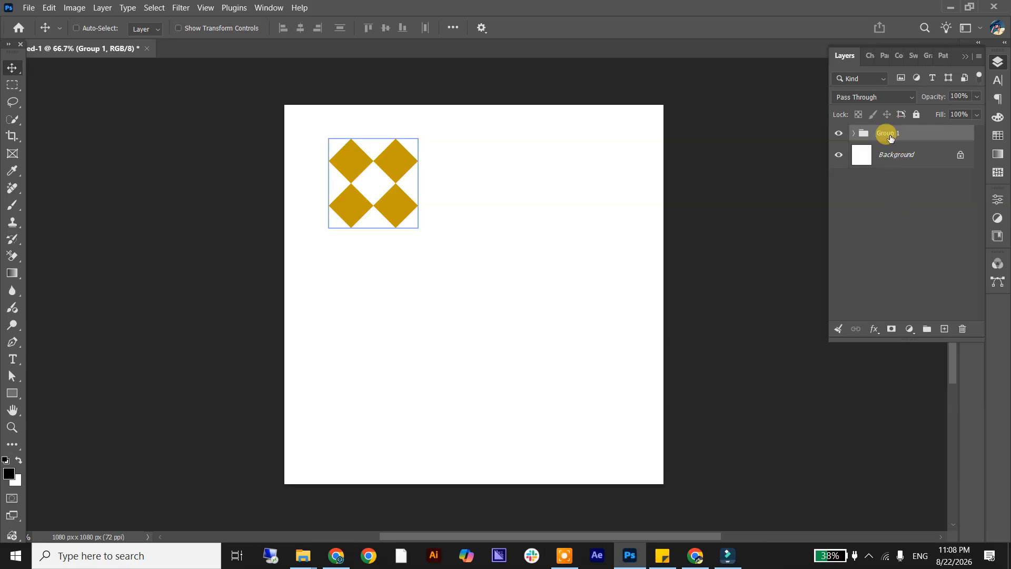
Rename the layer group of diamonds as "Box pattern".
double_click(889, 135)
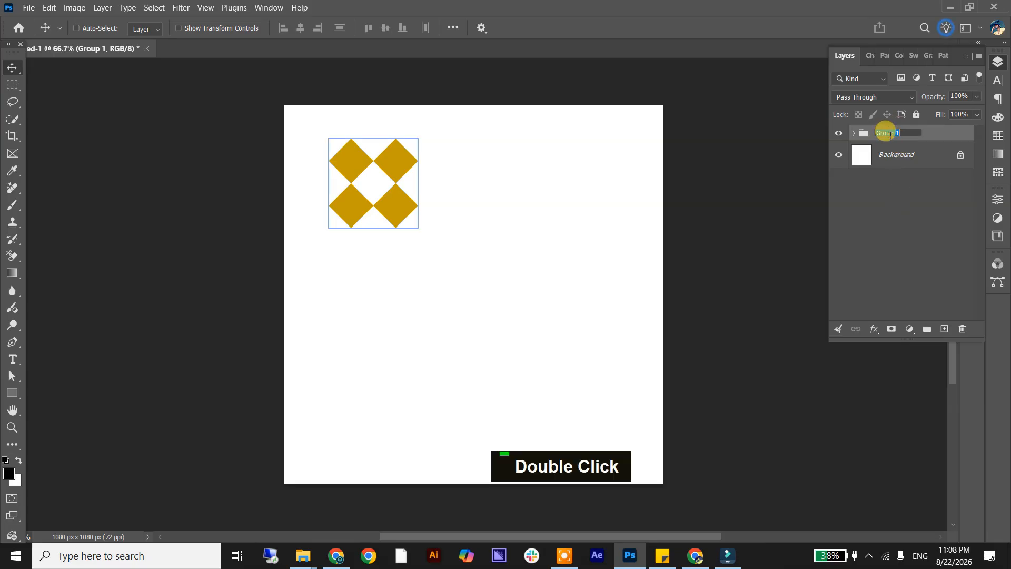
text(psyy)
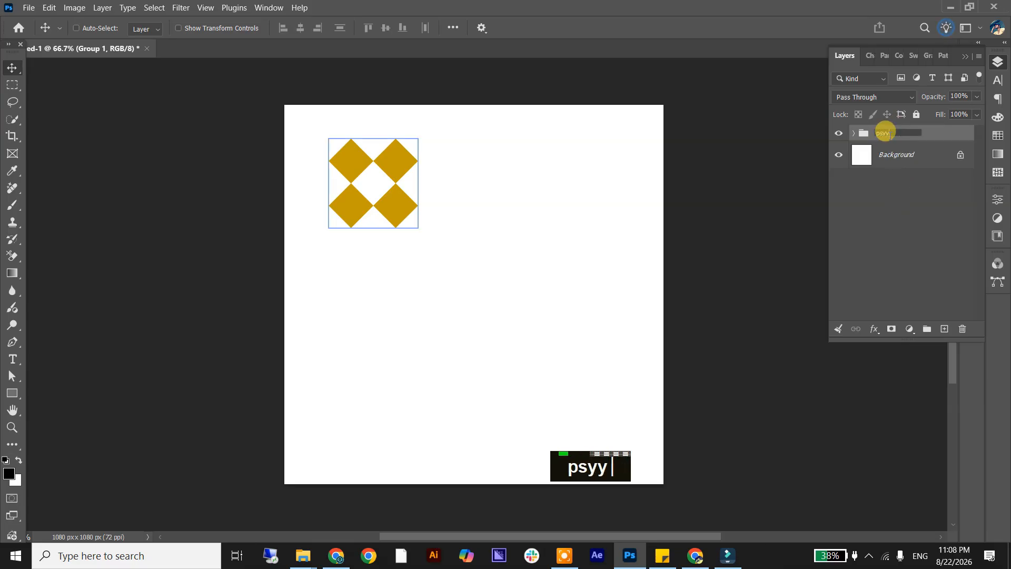
key(BackSpace)
key(BackSpace)
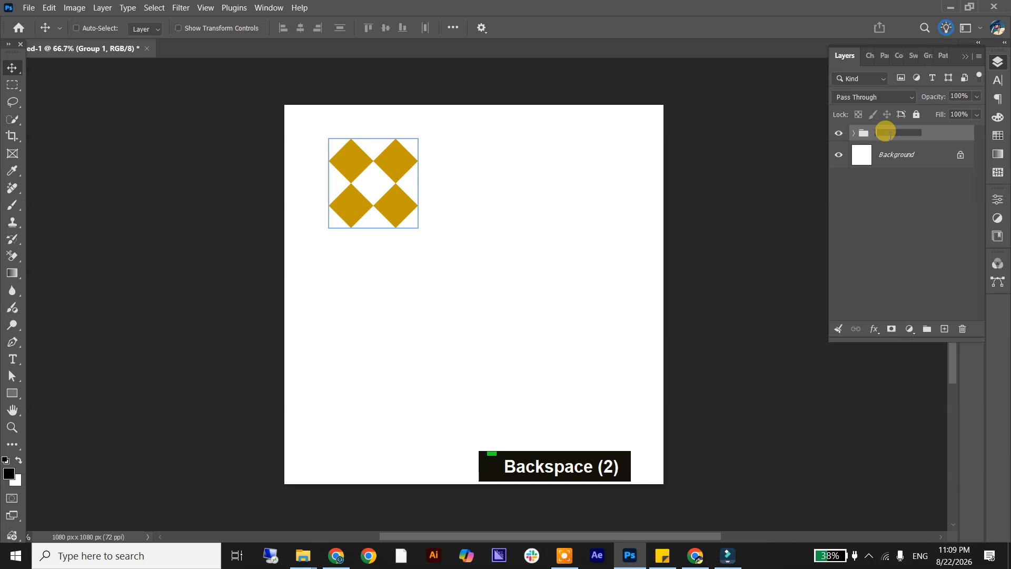
text(Bo)
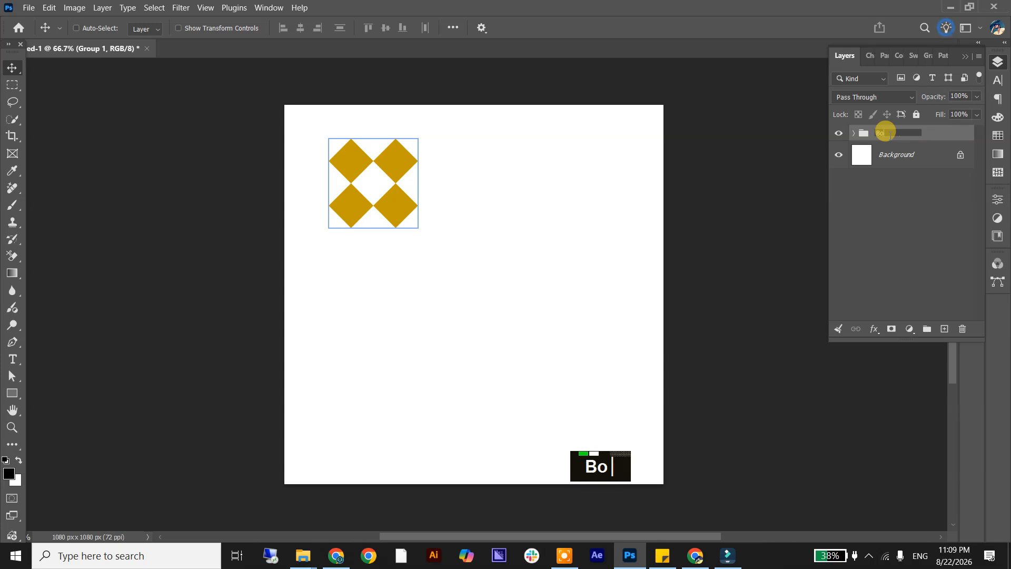
text(xe)
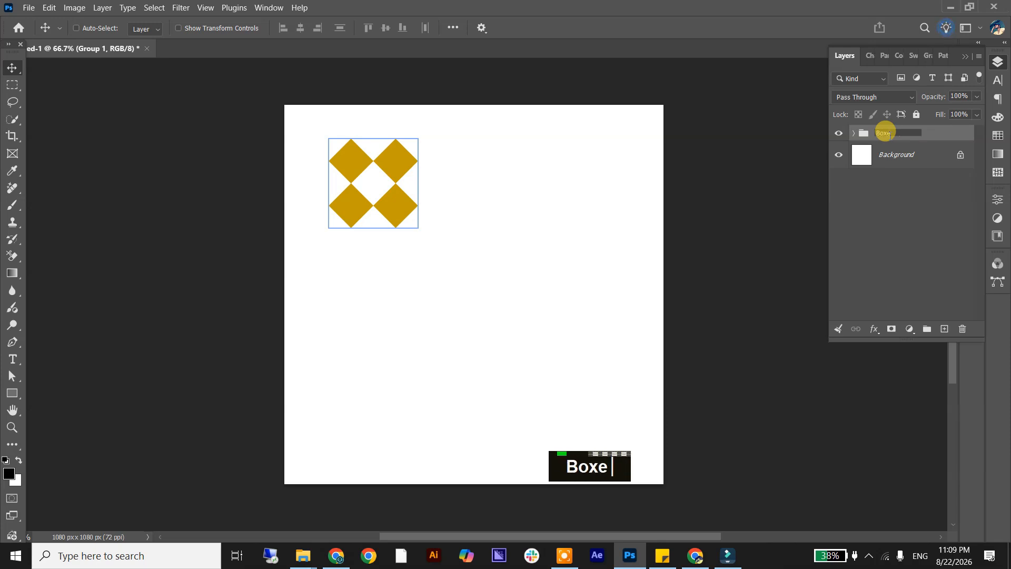
key(BackSpace)
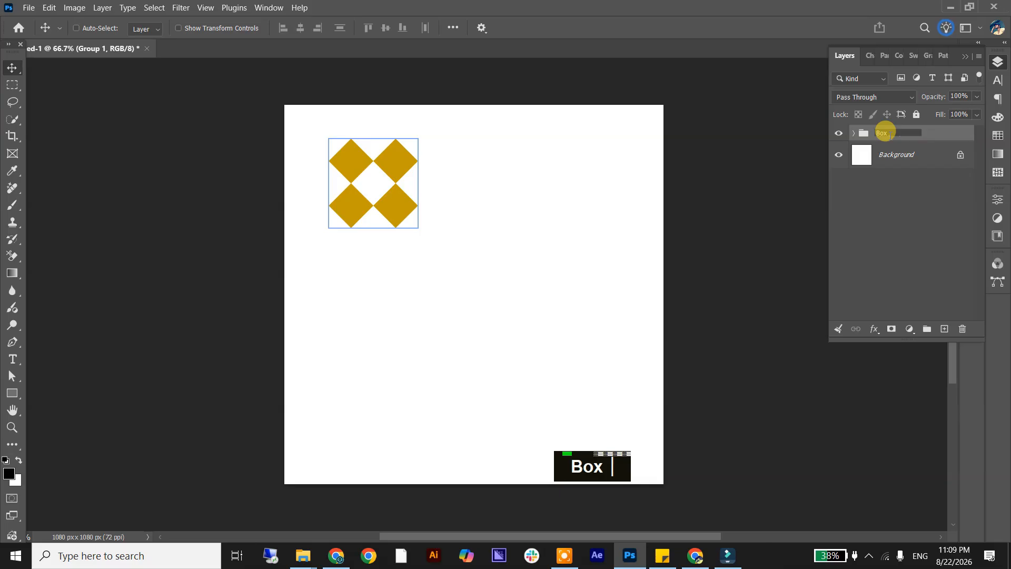
text(pattern)
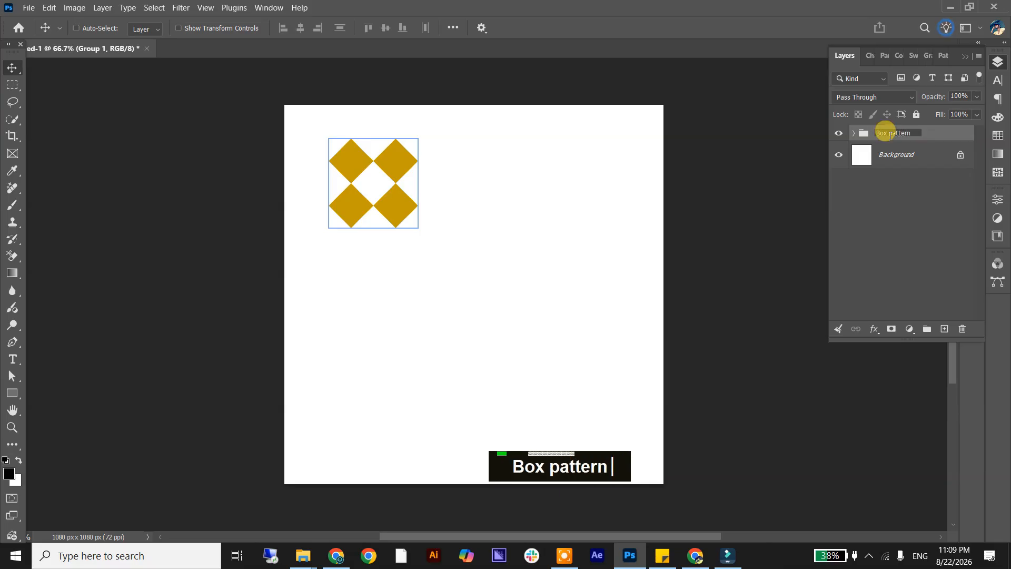
key(Return)
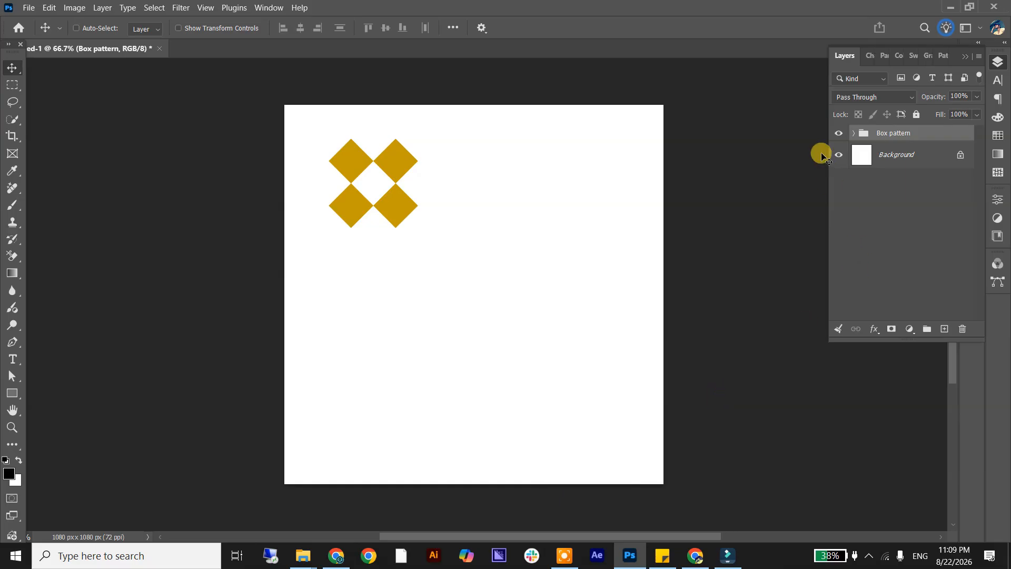
Delete the white Background layer and trim the canvas on all four sides based on transparent pixels.
click(838, 156)
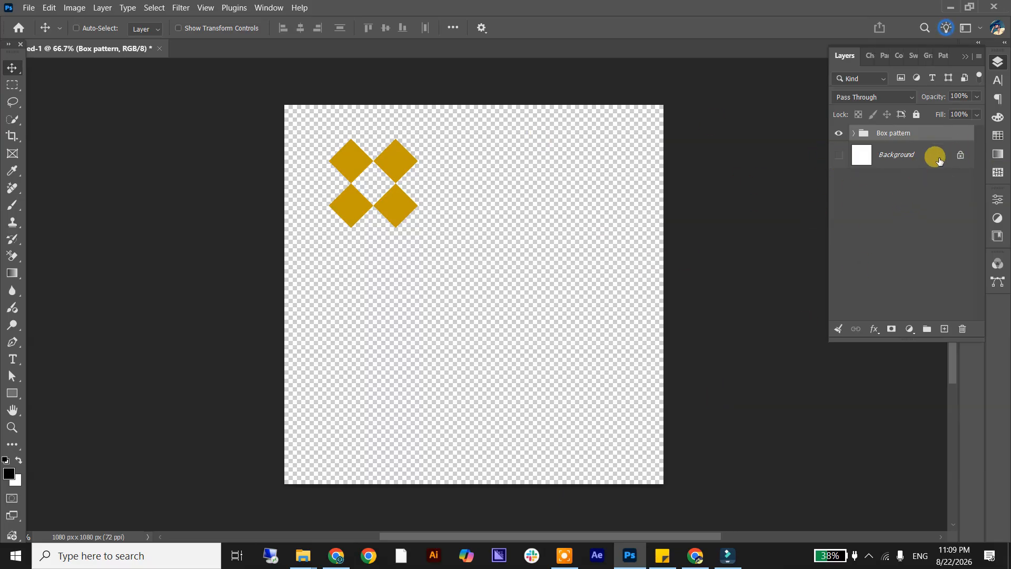
drag(935, 158, 958, 330)
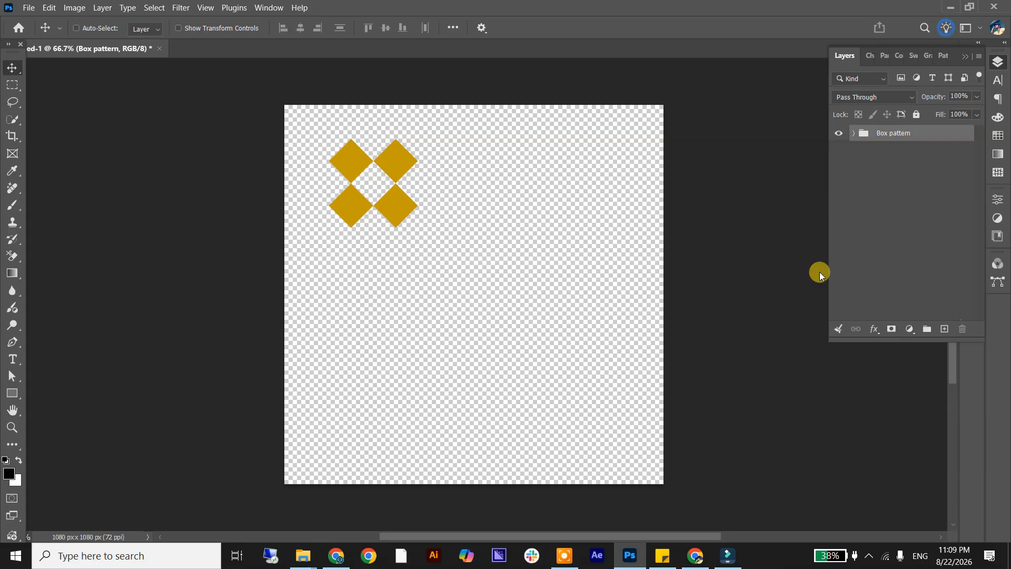
click(75, 8)
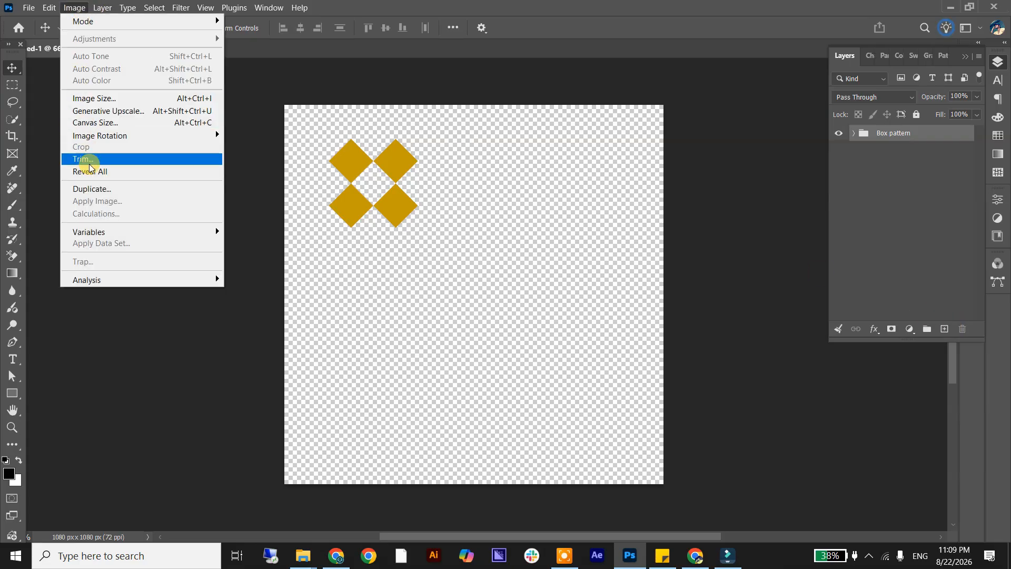
click(124, 158)
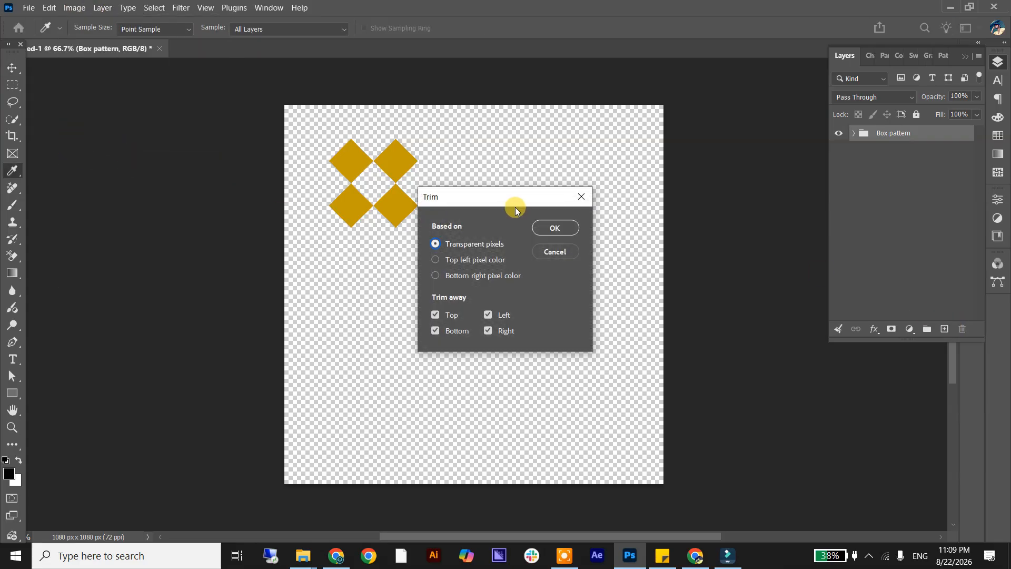
click(553, 227)
key(v)
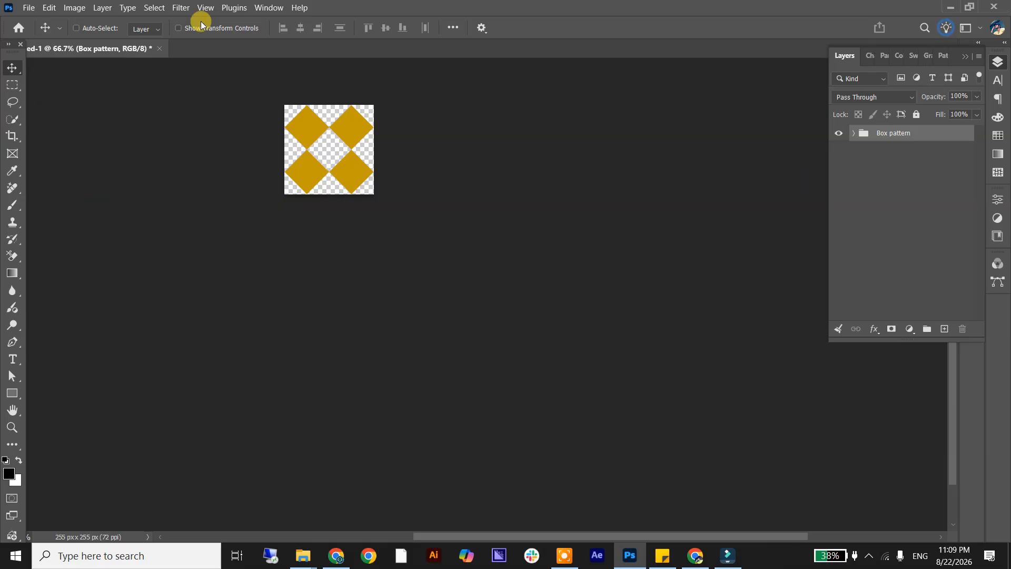
Define the trimmed four-diamond tile as a new pattern named "boxes".
click(49, 8)
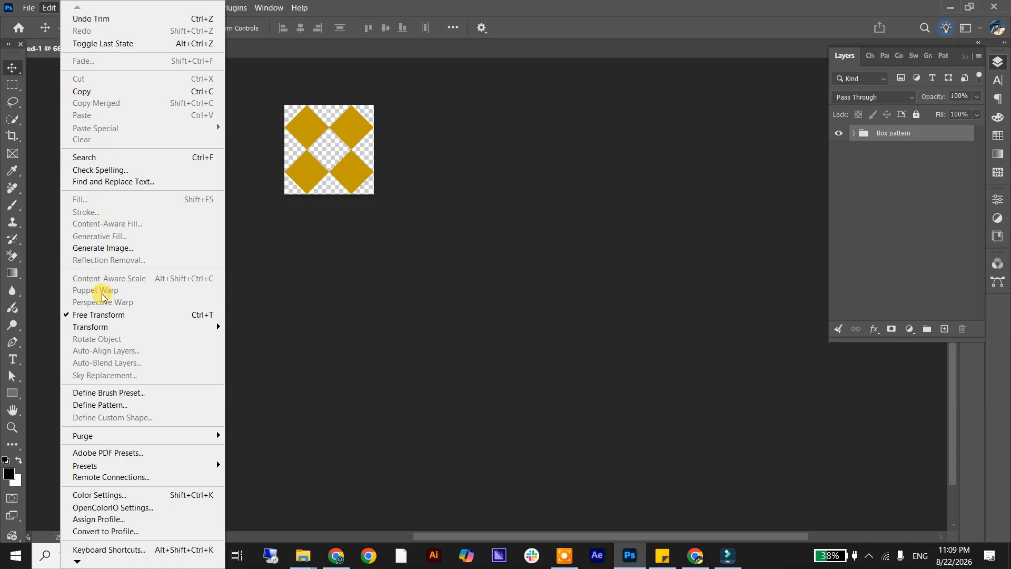
click(147, 403)
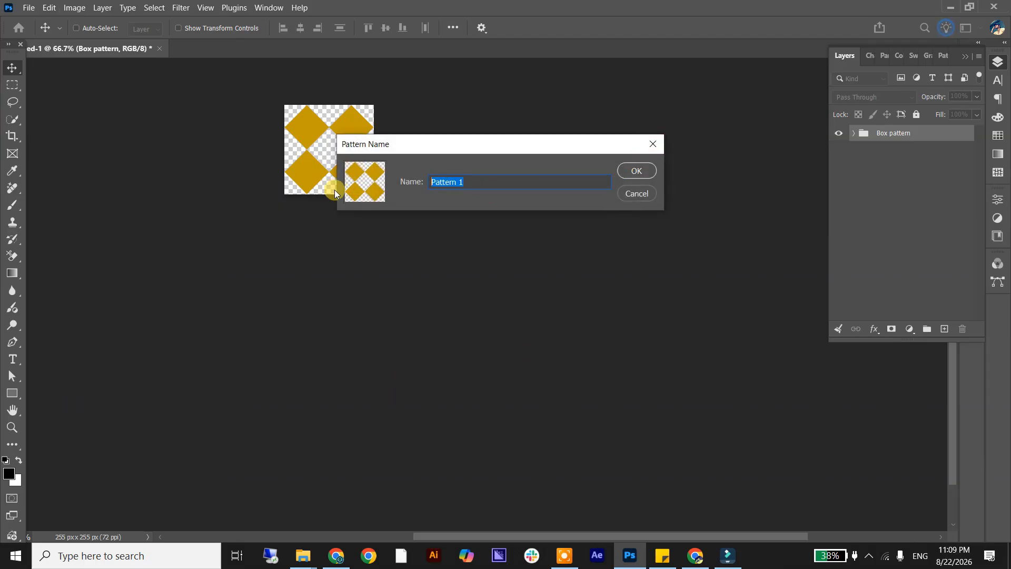
text(boex)
key(BackSpace)
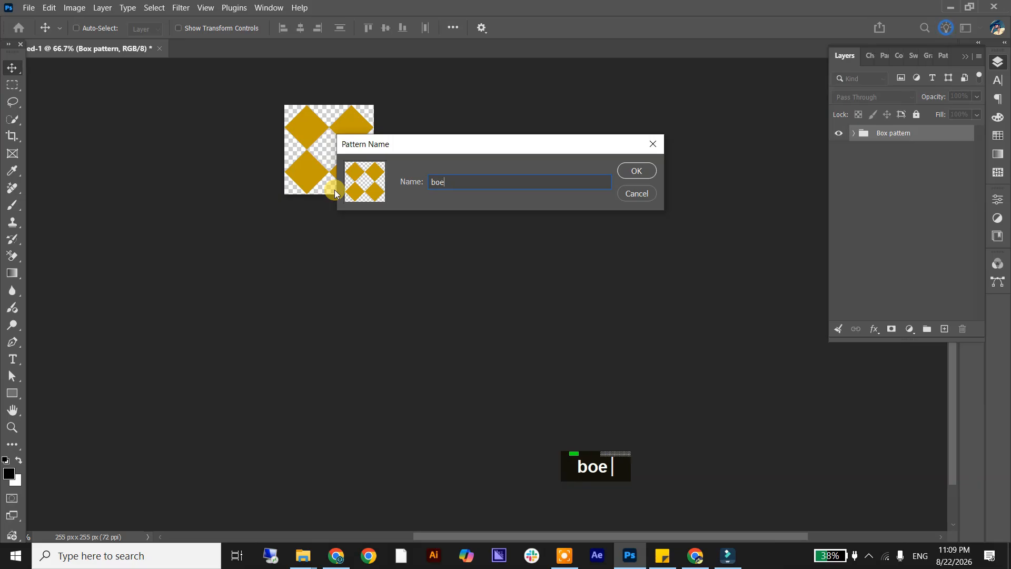
key(BackSpace)
text(xes )
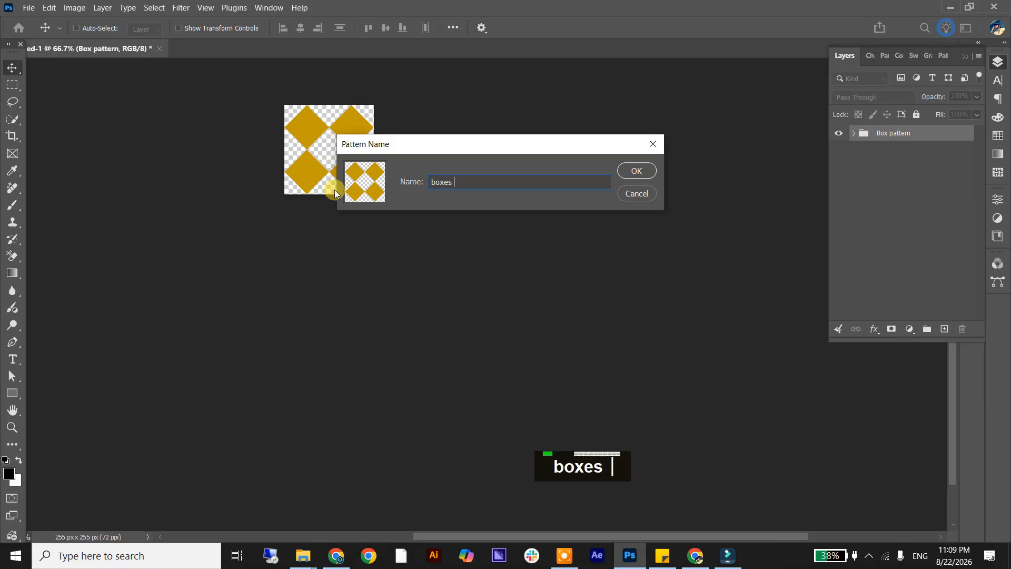
text(a)
key(BackSpace)
key(BackSpace)
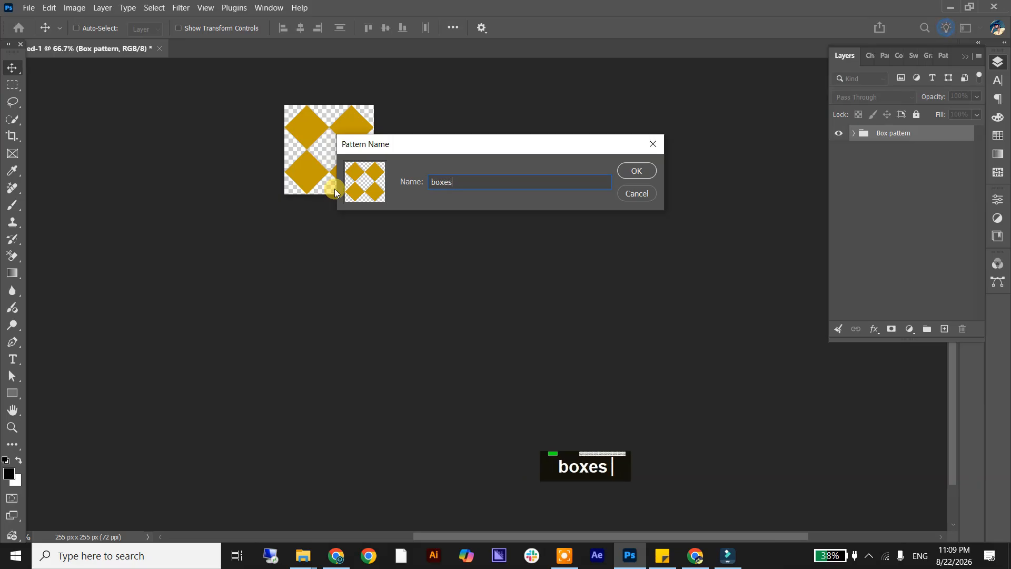
click(635, 169)
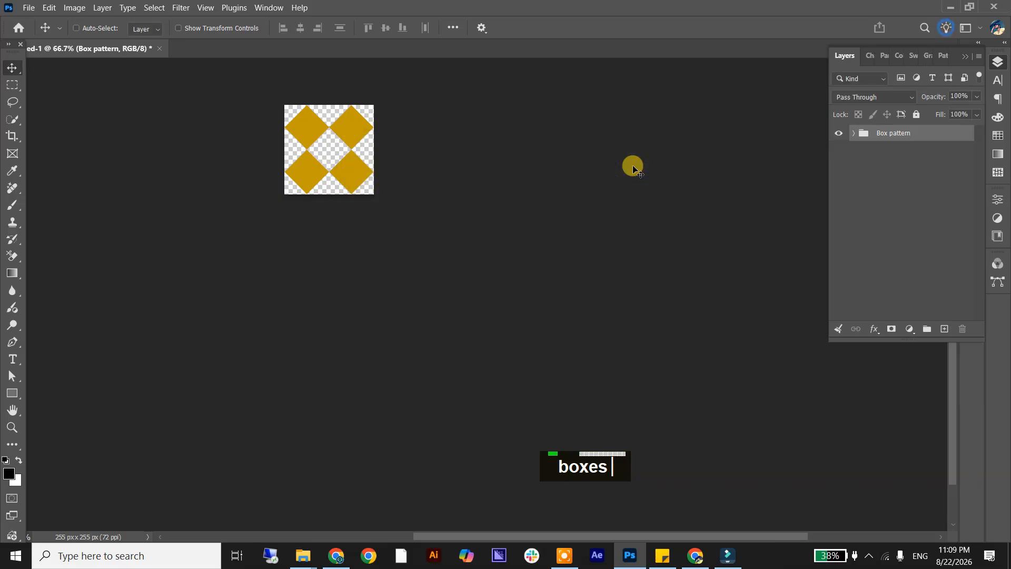
Create a new 1080 x 1080 px document at 72 ppi in RGB Color with a white background.
click(29, 8)
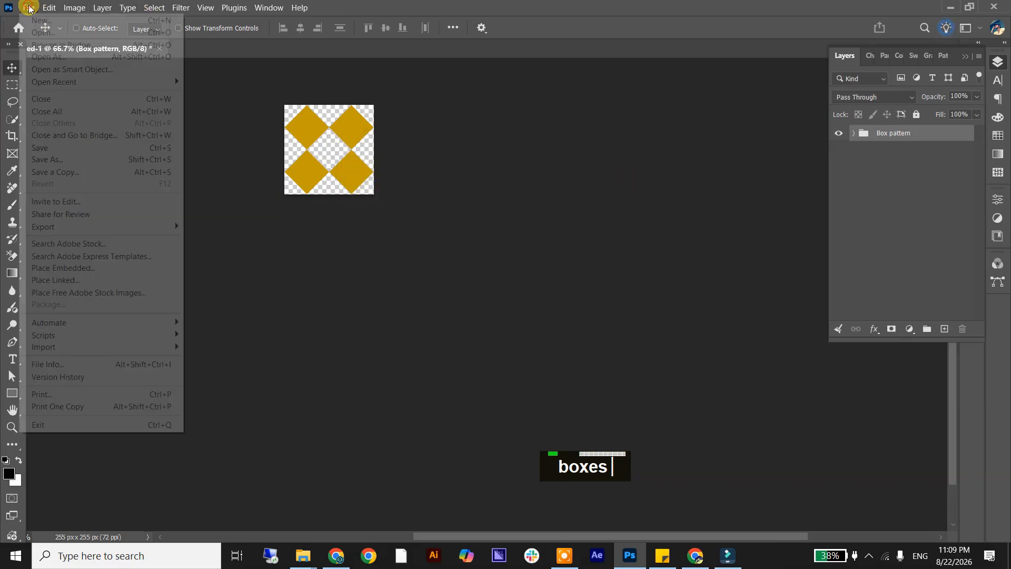
click(40, 21)
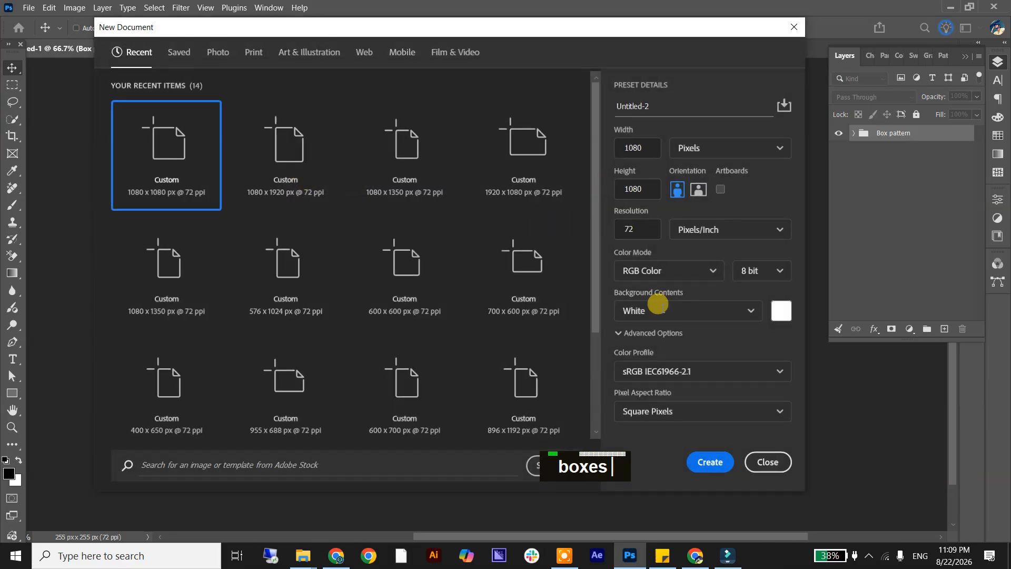
click(710, 462)
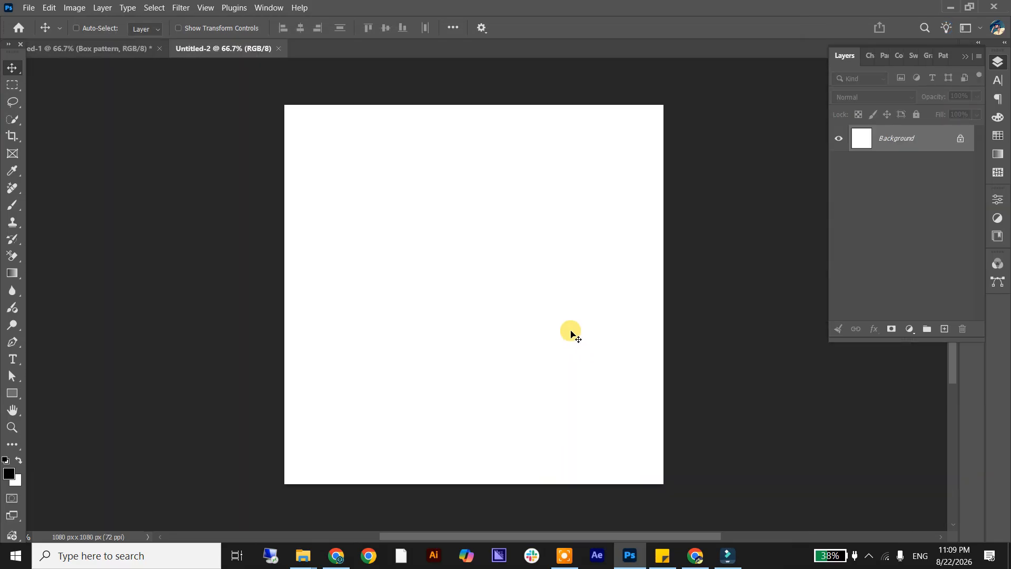
Add a black (000000) Solid Color fill layer above the white background.
click(911, 328)
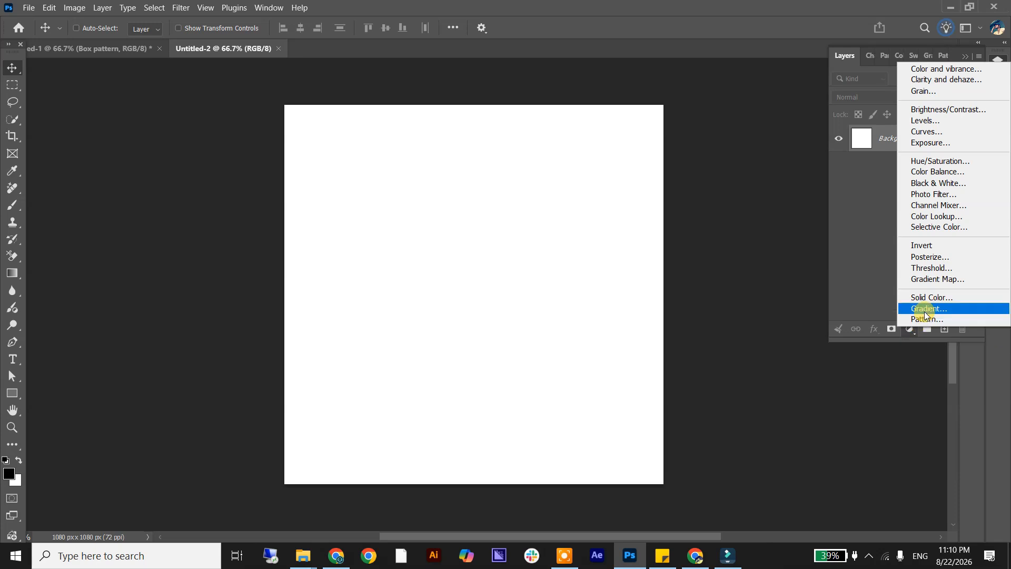
click(930, 298)
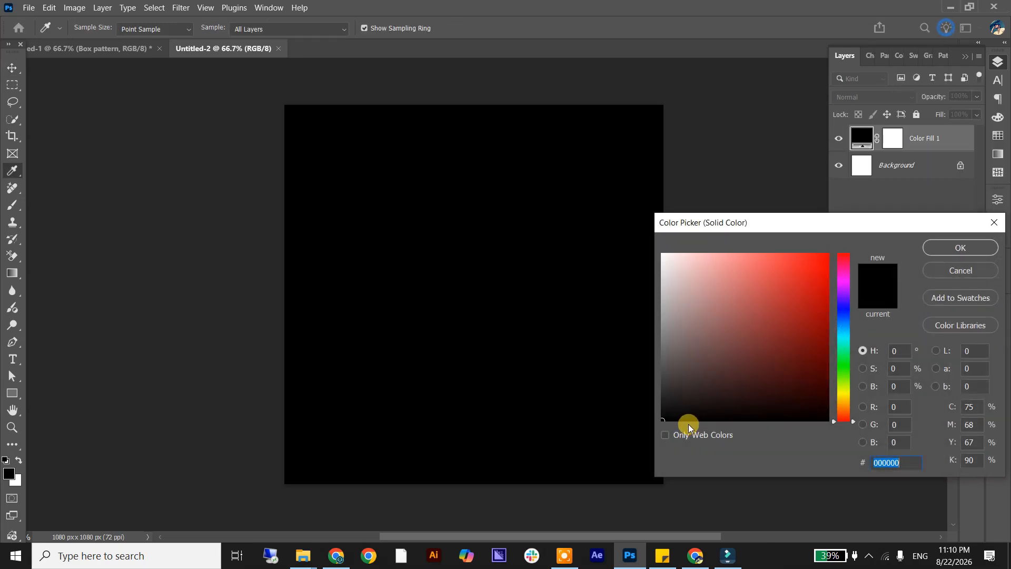
click(960, 247)
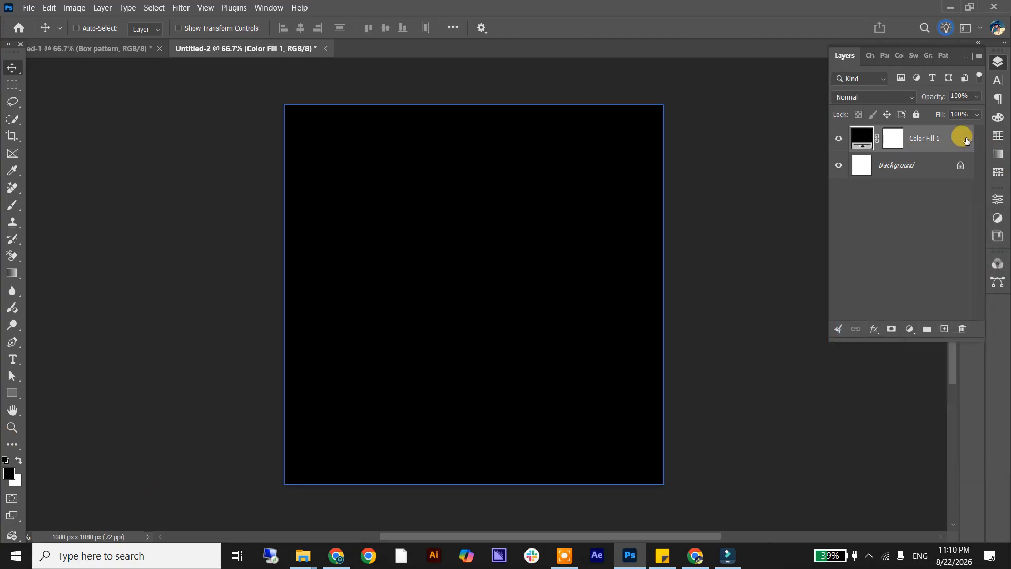
Give the black fill layer a Pattern Overlay effect that uses the newly defined diamond pattern.
double_click(961, 143)
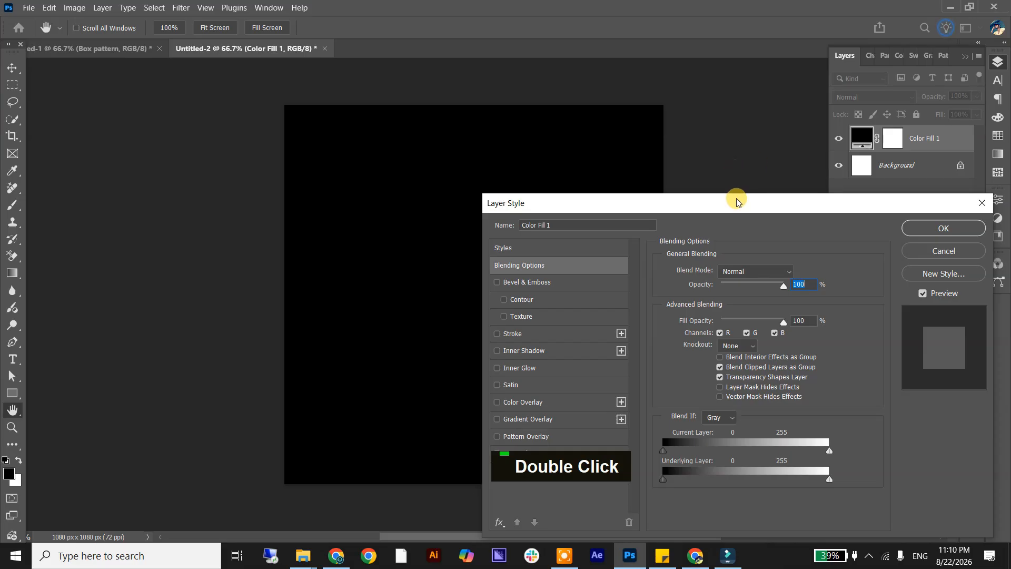
drag(736, 199, 819, 100)
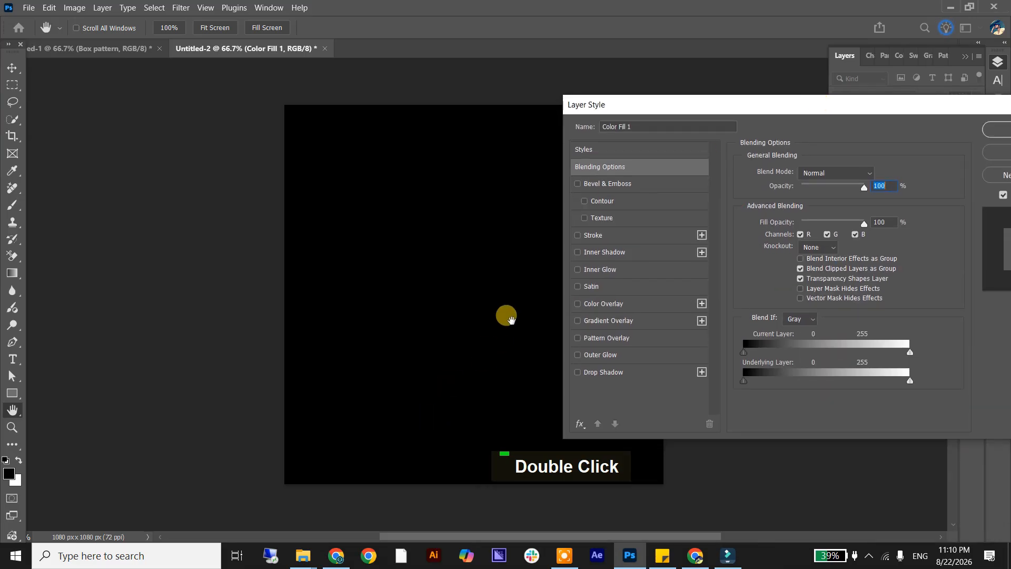
drag(493, 304, 481, 294)
key(space)
key(space)
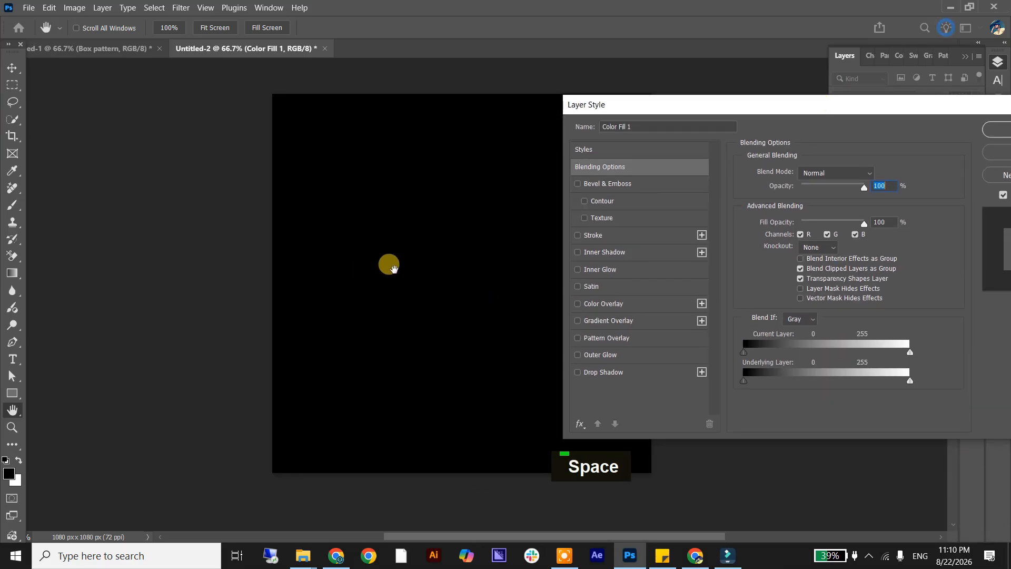
drag(408, 261, 255, 261)
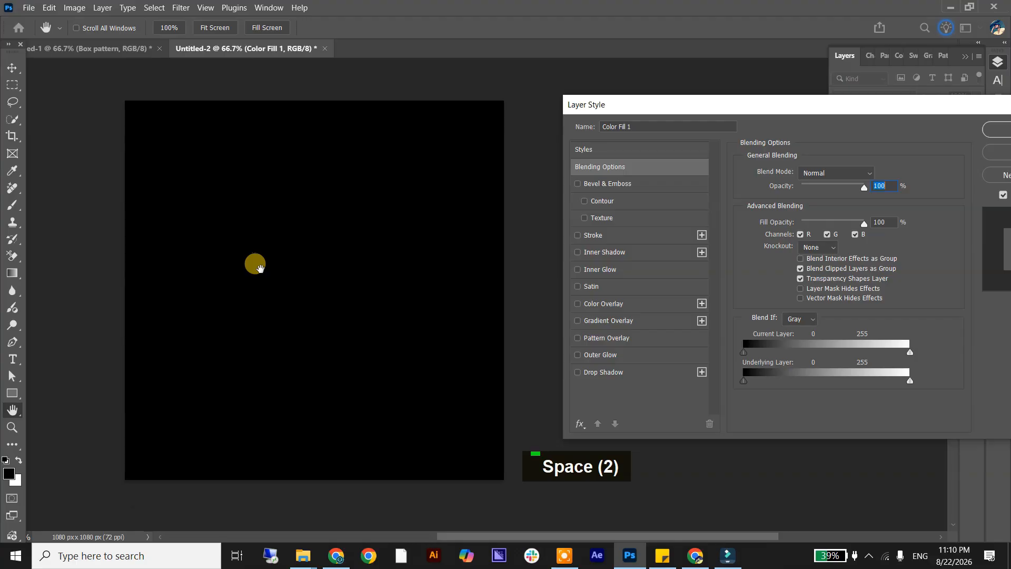
click(652, 338)
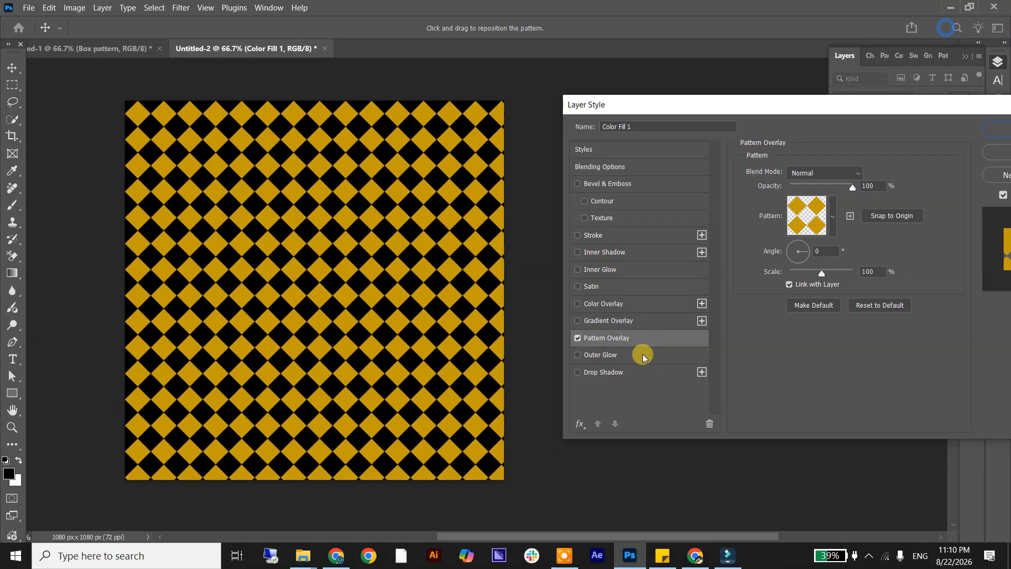
click(832, 216)
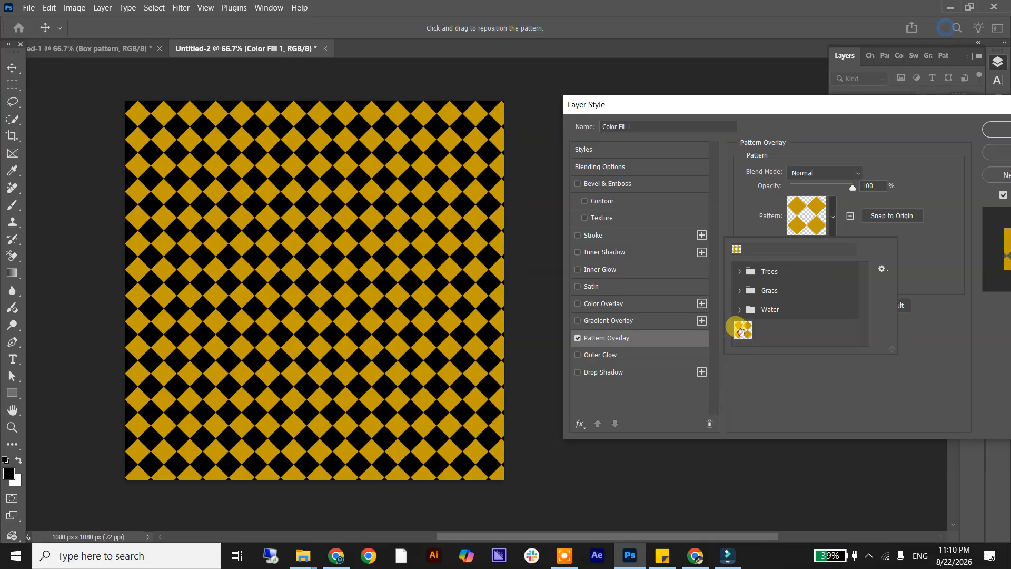
click(741, 332)
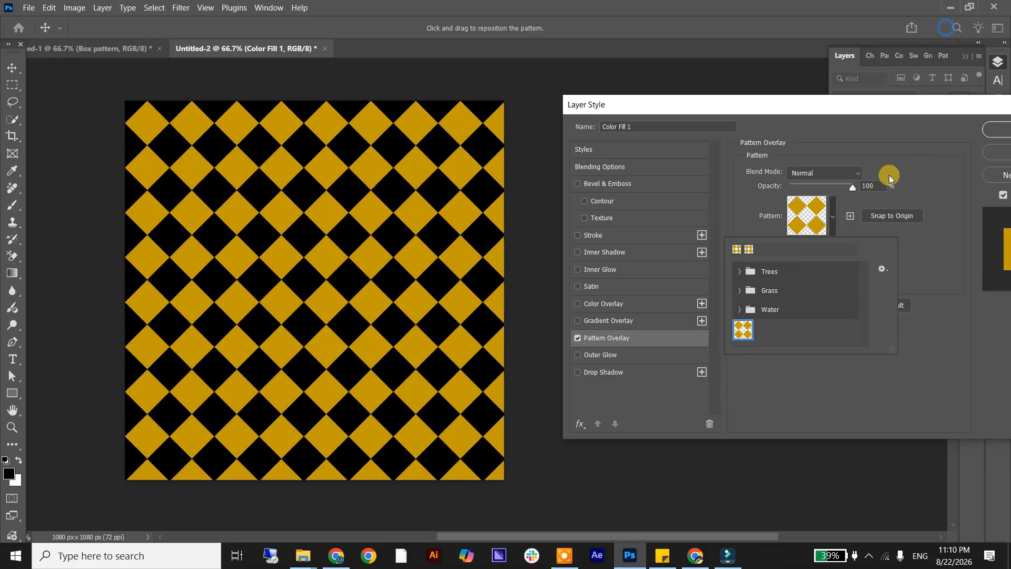
click(911, 166)
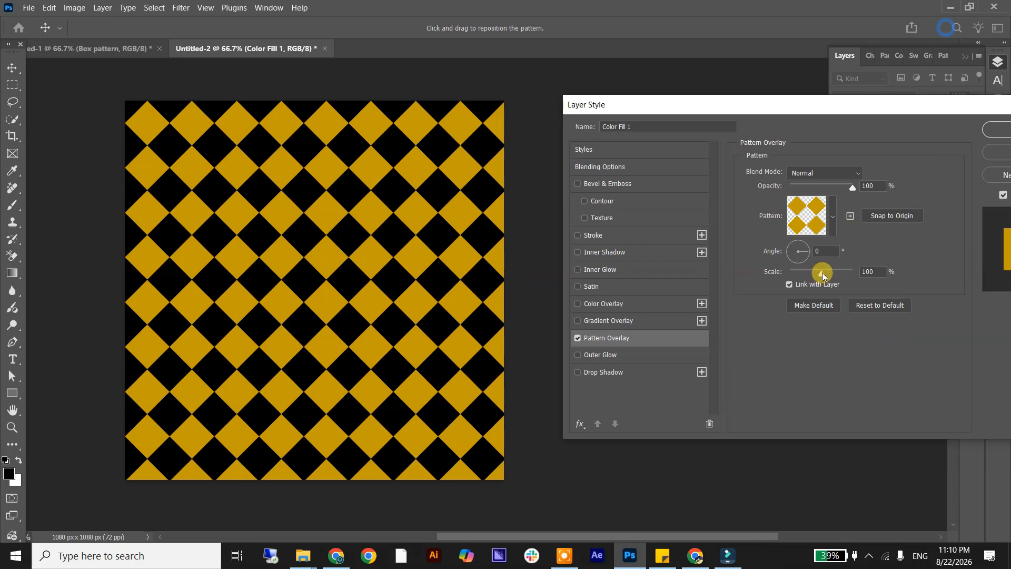
Reduce the Pattern Overlay scale to 49% and apply the layer style.
mouse_move(822, 273)
mouse_down()
mouse_move(797, 273)
mouse_move(806, 274)
mouse_up()
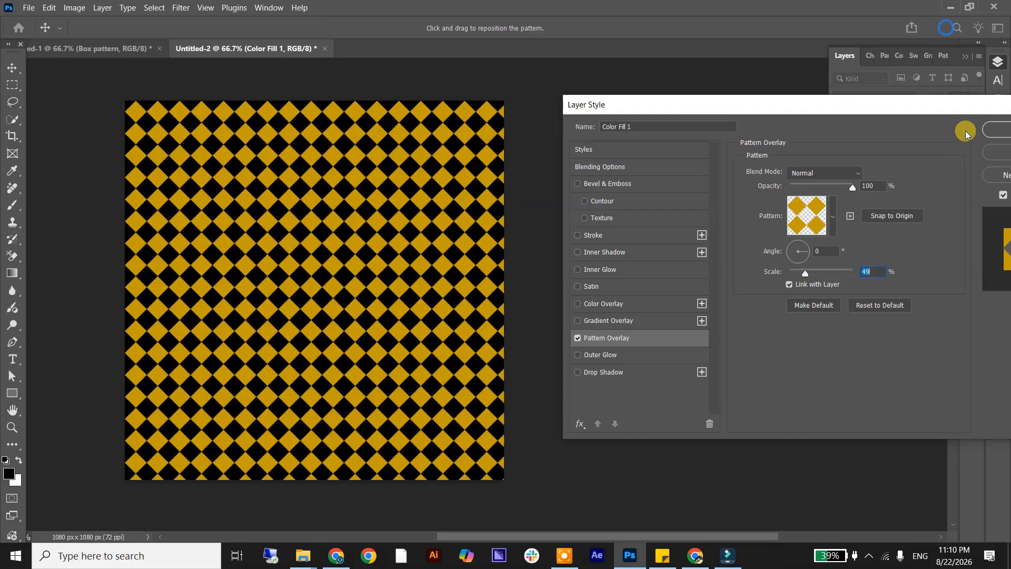
click(999, 133)
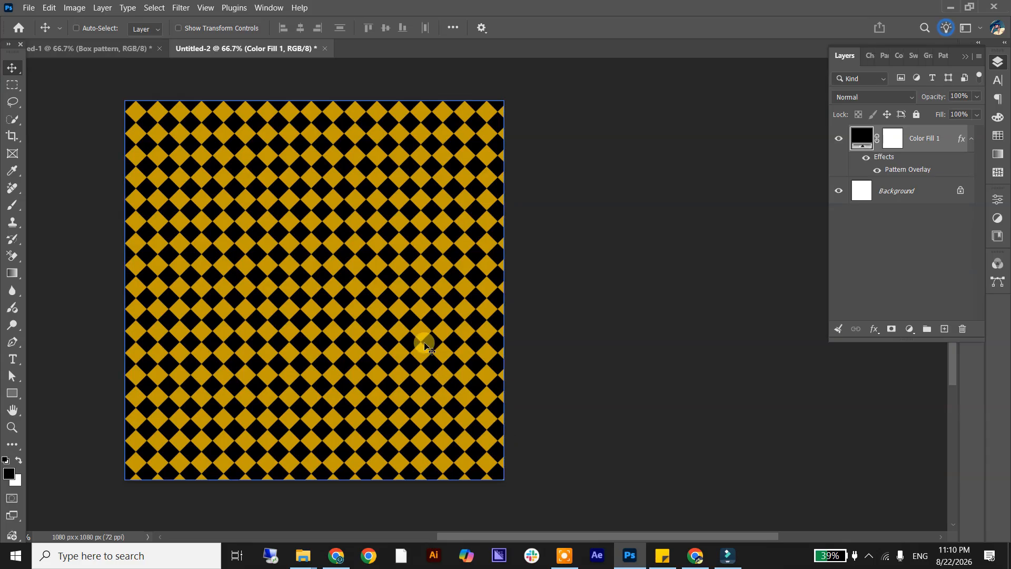
Change the solid fill layer's color from black to a bright pinkish red, trying several hues behind the diamonds.
double_click(863, 138)
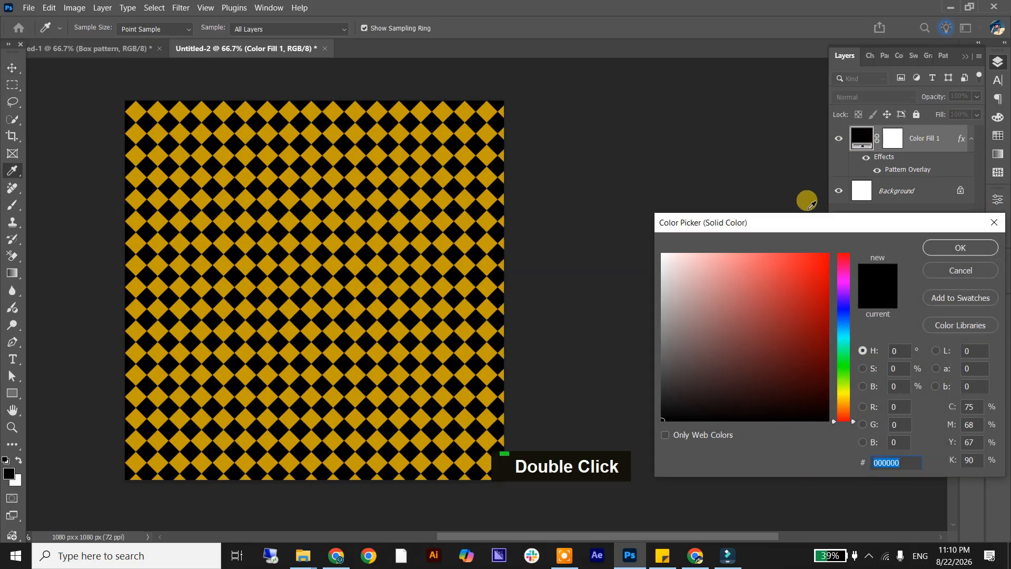
drag(808, 215, 770, 124)
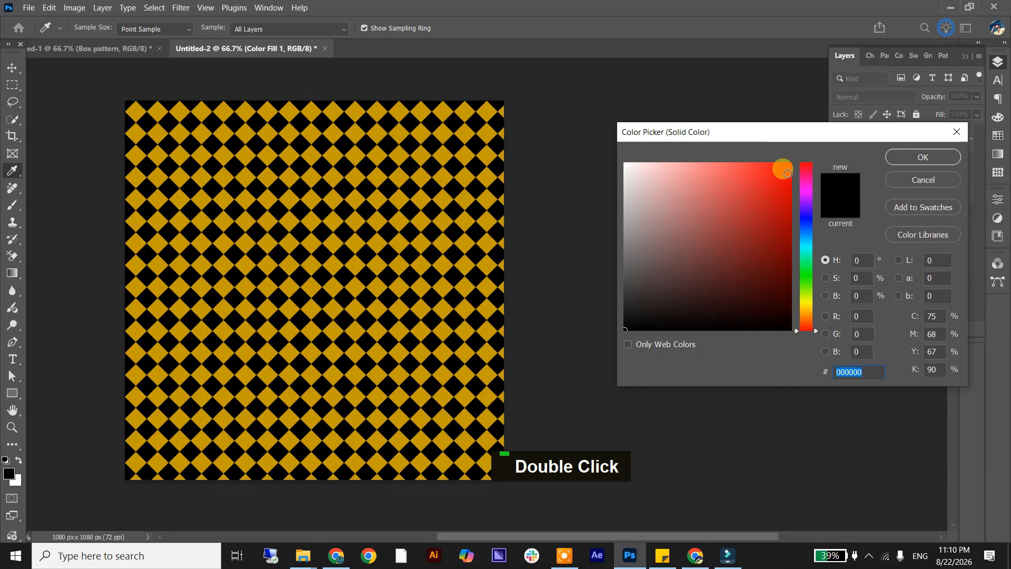
drag(786, 173, 795, 151)
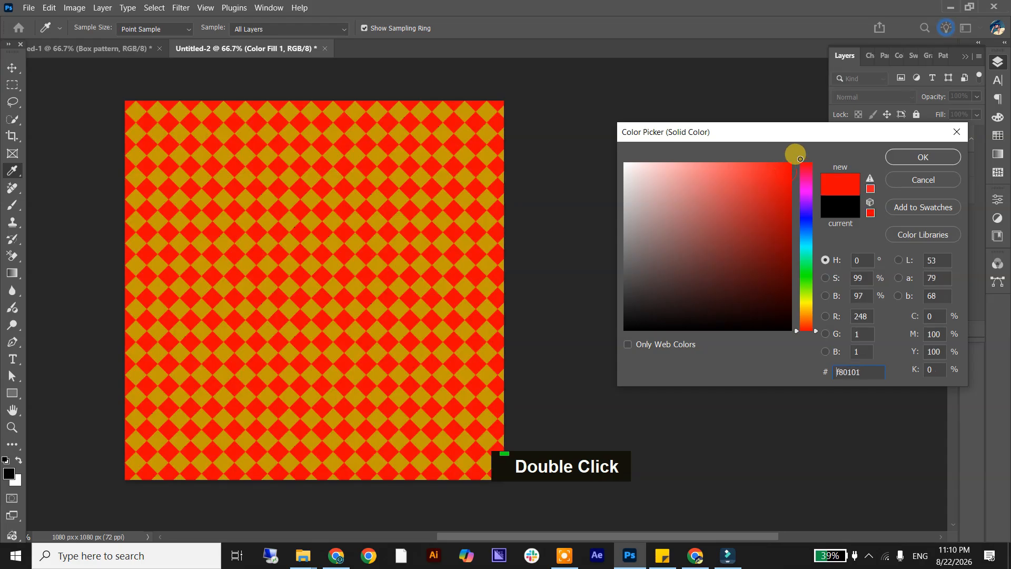
click(808, 247)
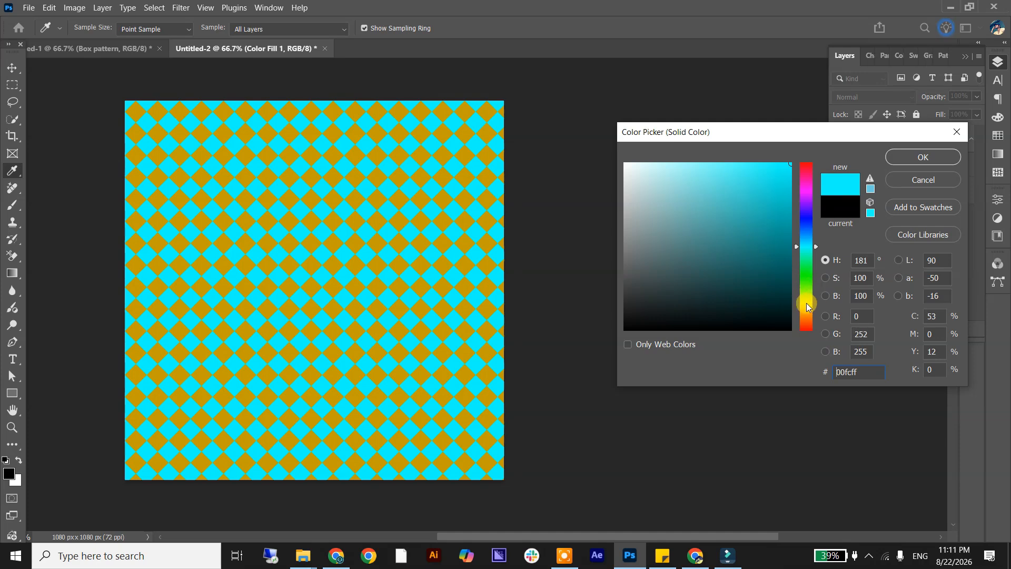
click(807, 303)
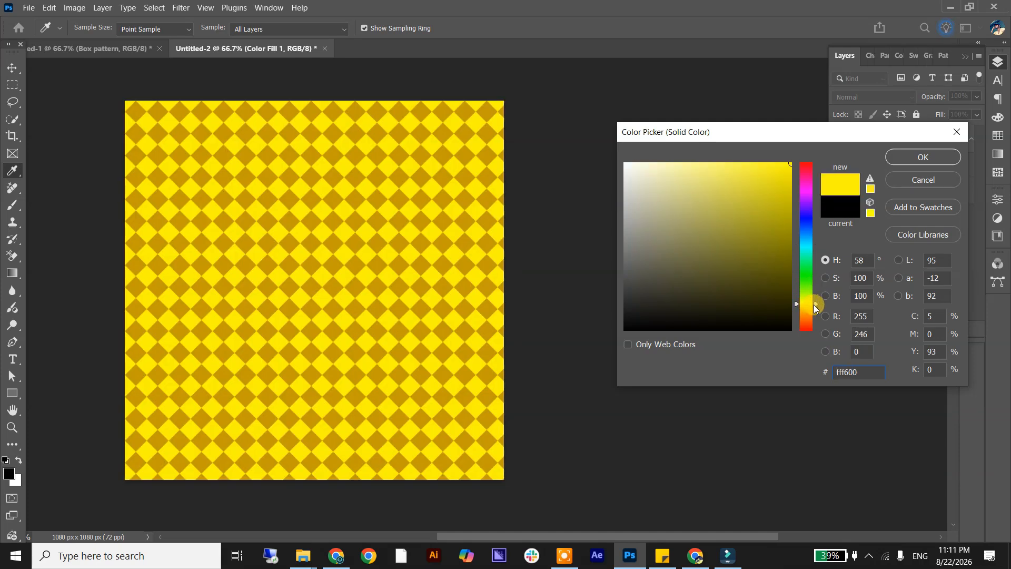
drag(816, 305, 807, 327)
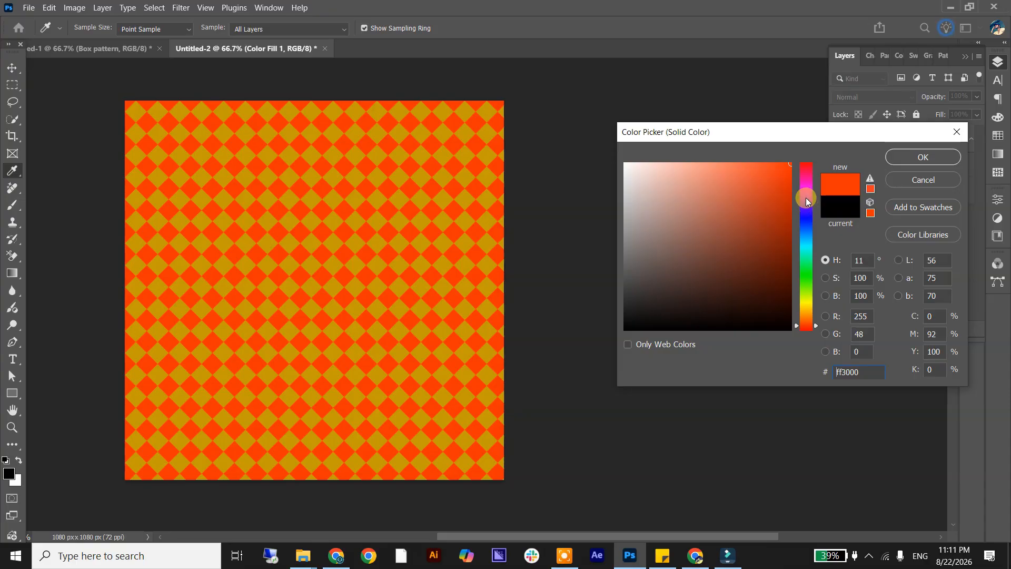
mouse_move(805, 197)
mouse_down()
mouse_move(806, 167)
mouse_move(805, 179)
mouse_up()
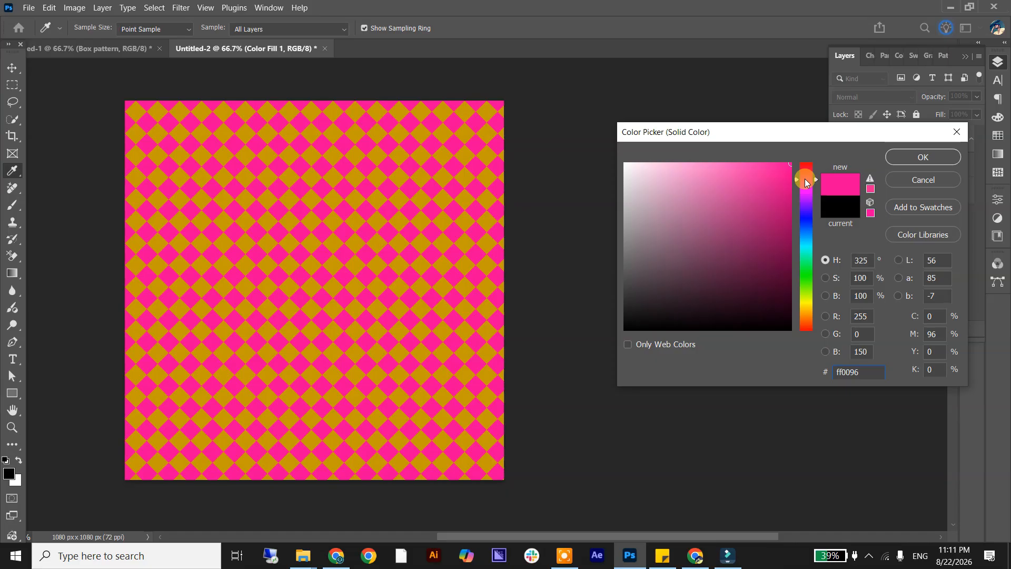
key(Return)
Extend the canvas horizontally with the Crop tool to about 1611 px wide, adding the space on the right side.
click(11, 136)
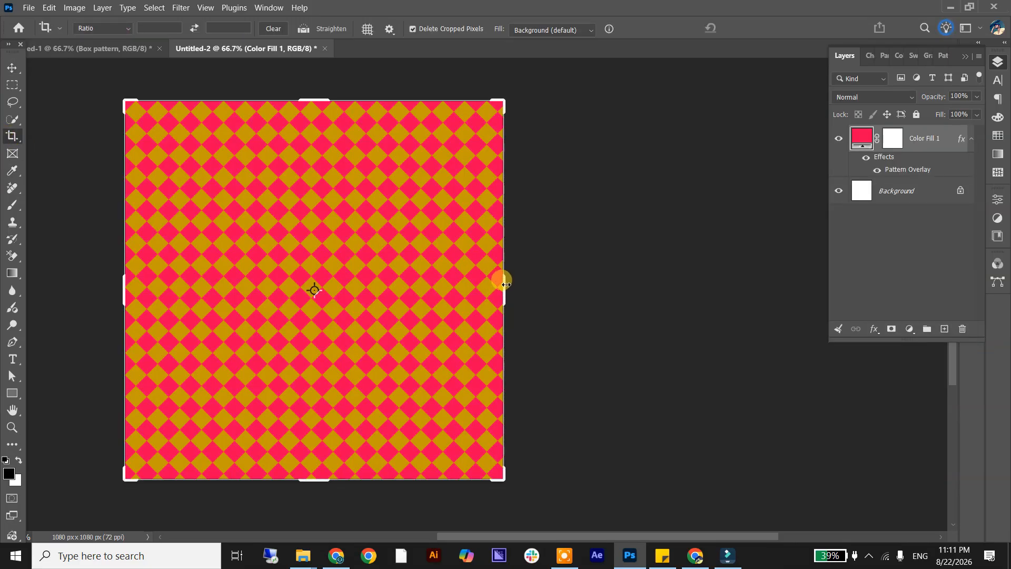
drag(505, 284, 595, 270)
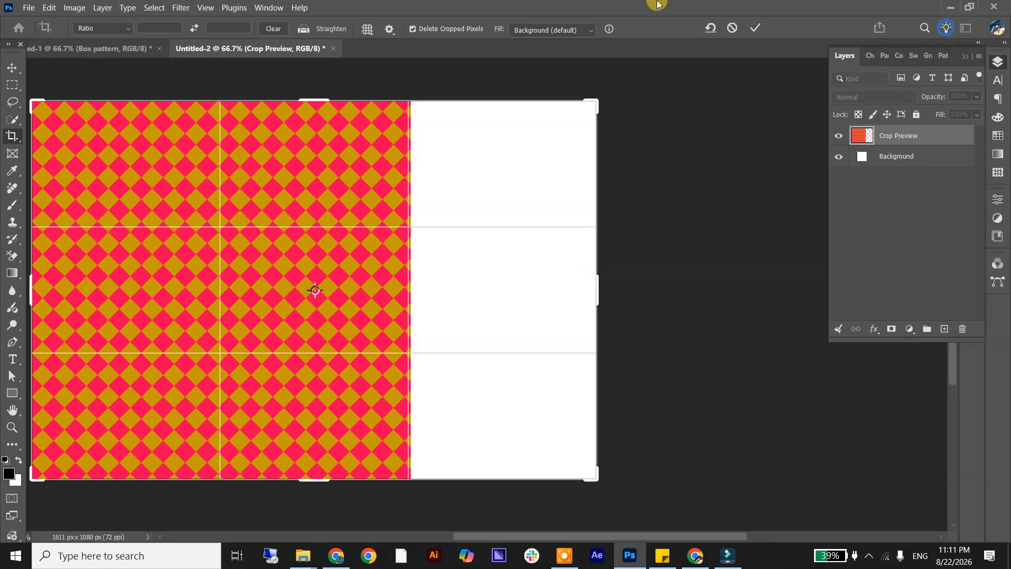
click(755, 27)
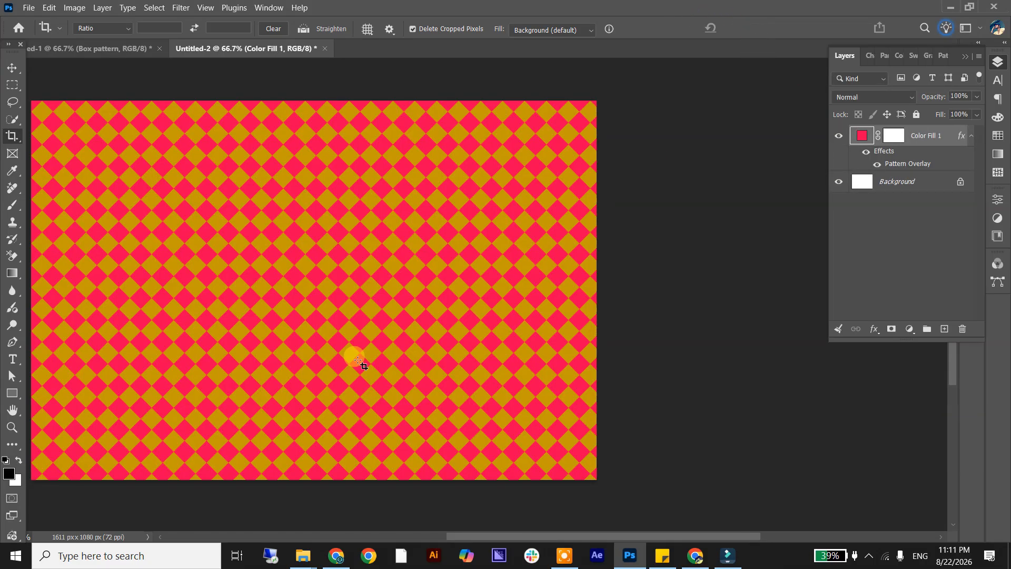
Extend the canvas downward with the Crop tool to a height of about 1263 px.
key(space)
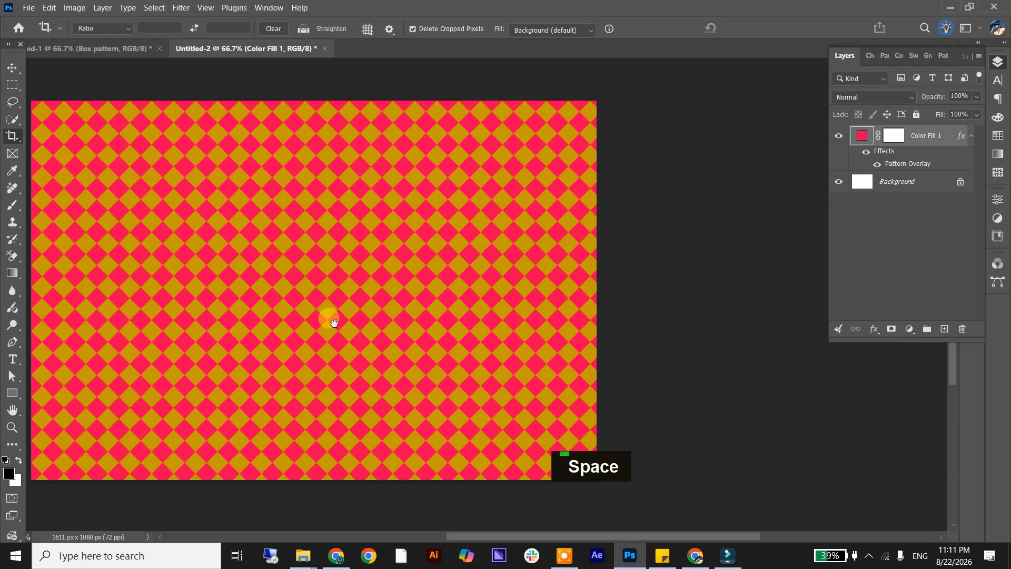
drag(331, 323, 420, 295)
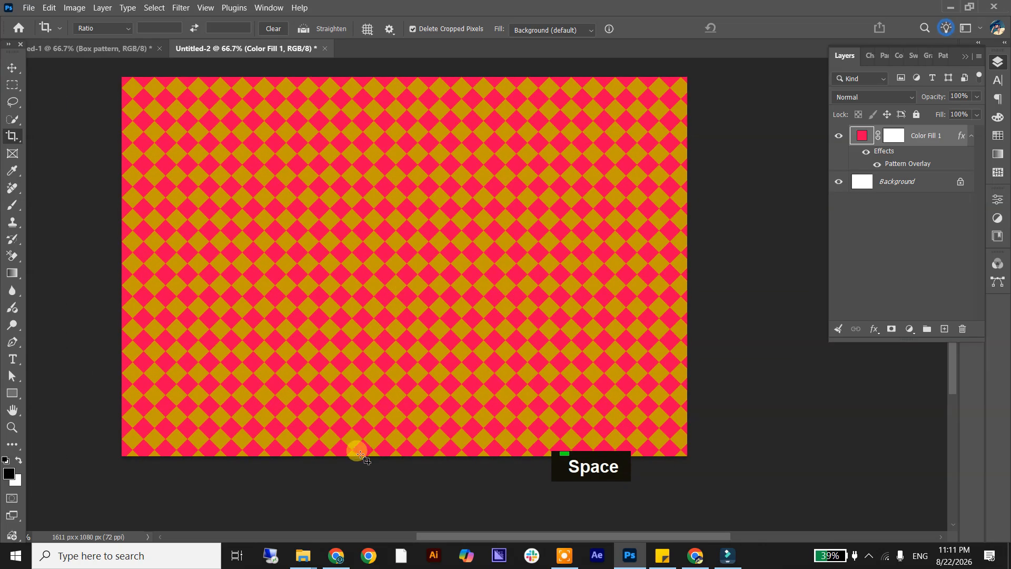
click(380, 458)
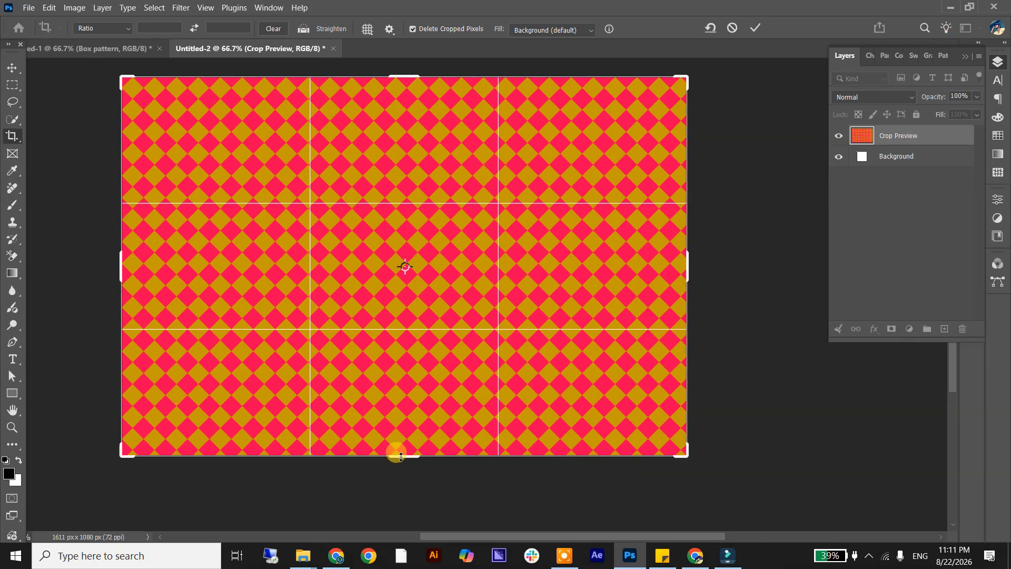
drag(396, 453, 415, 483)
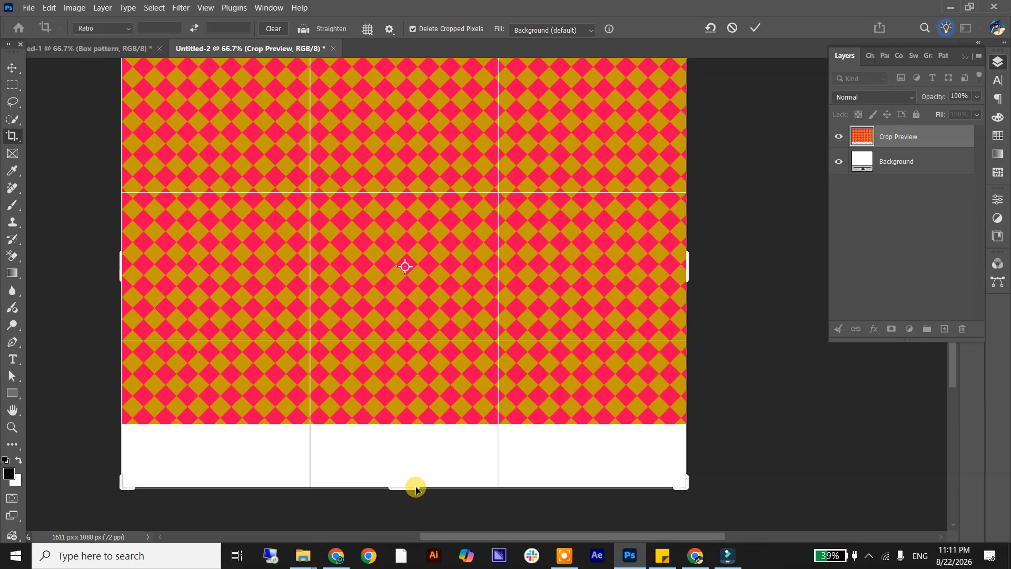
click(757, 32)
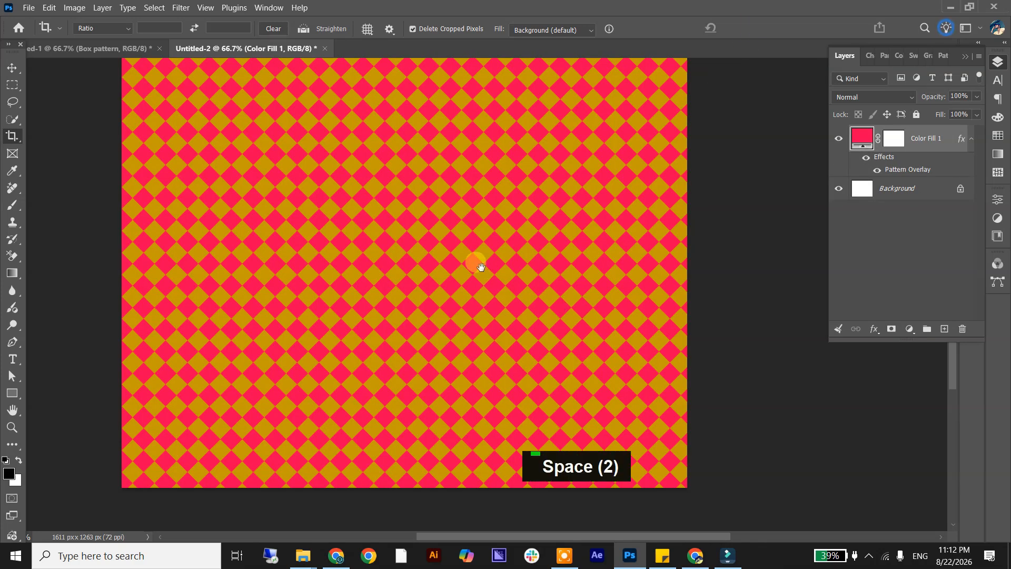
Extend the canvas beyond its left edge with the Crop tool to a width of about 1866 px.
drag(473, 264, 489, 300)
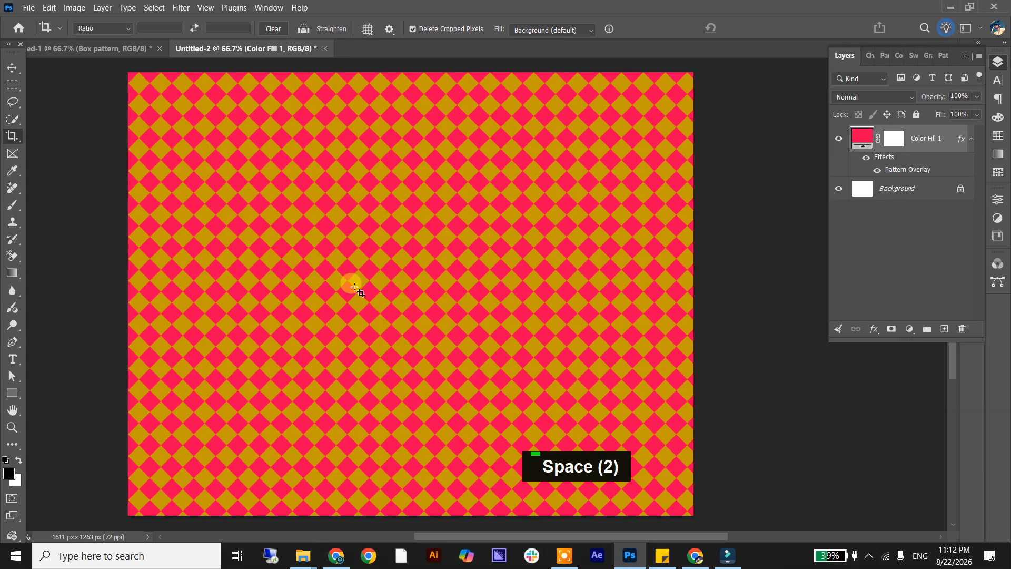
drag(124, 310, 74, 287)
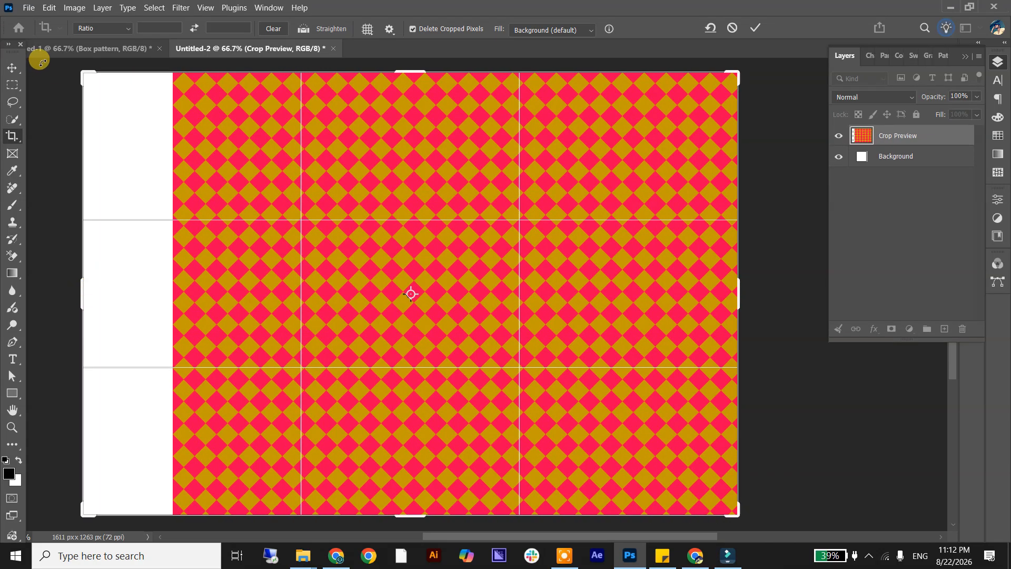
click(755, 28)
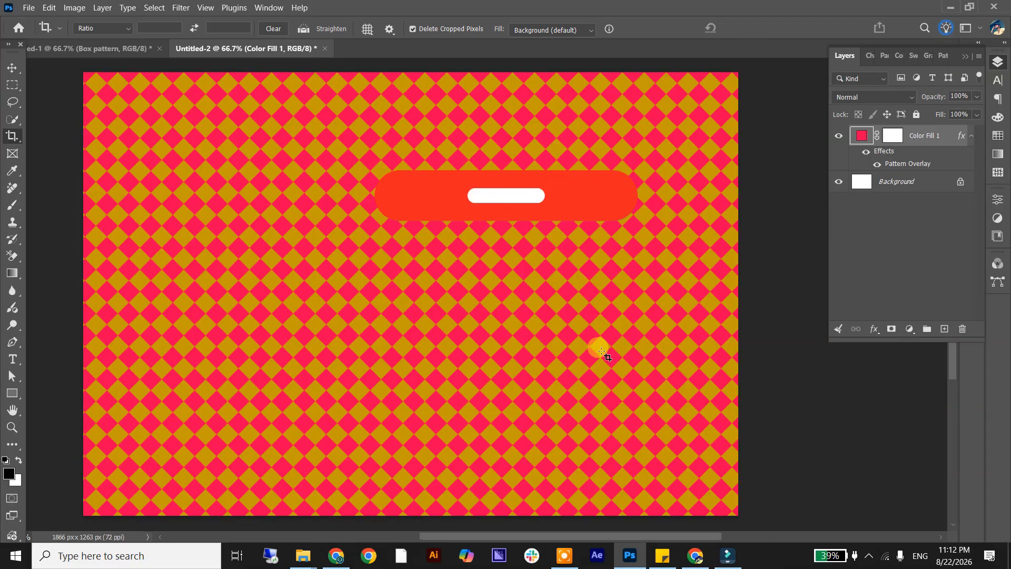